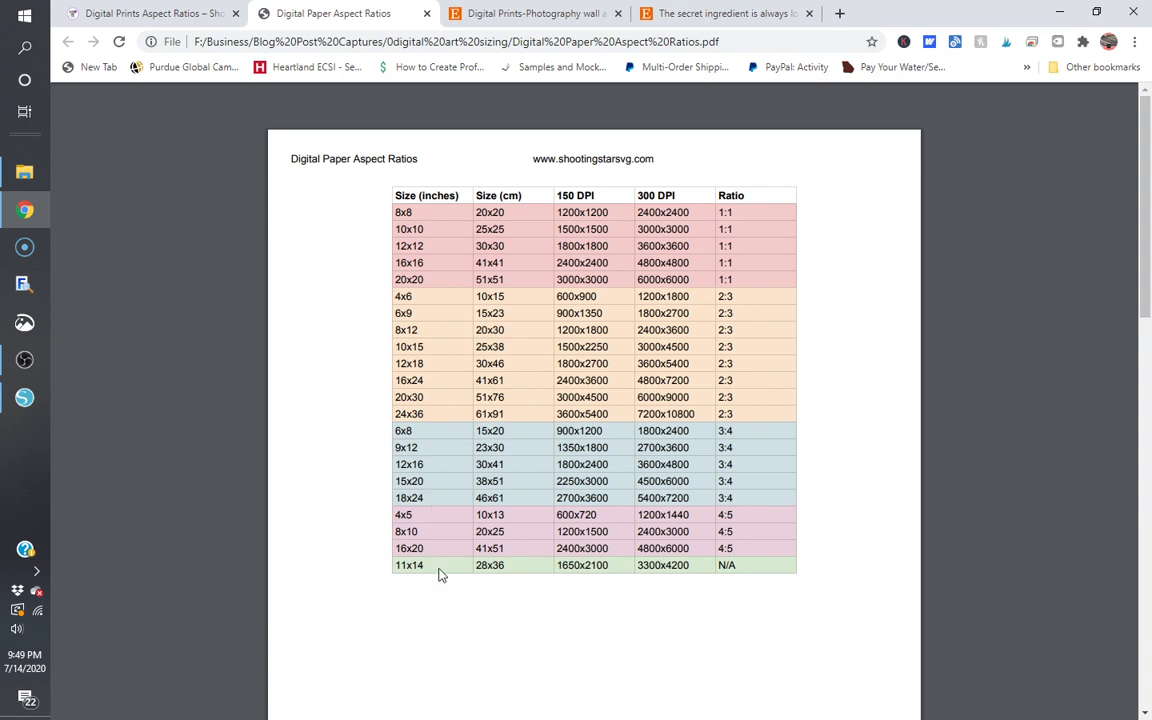
scroll(440, 574, down, 5)
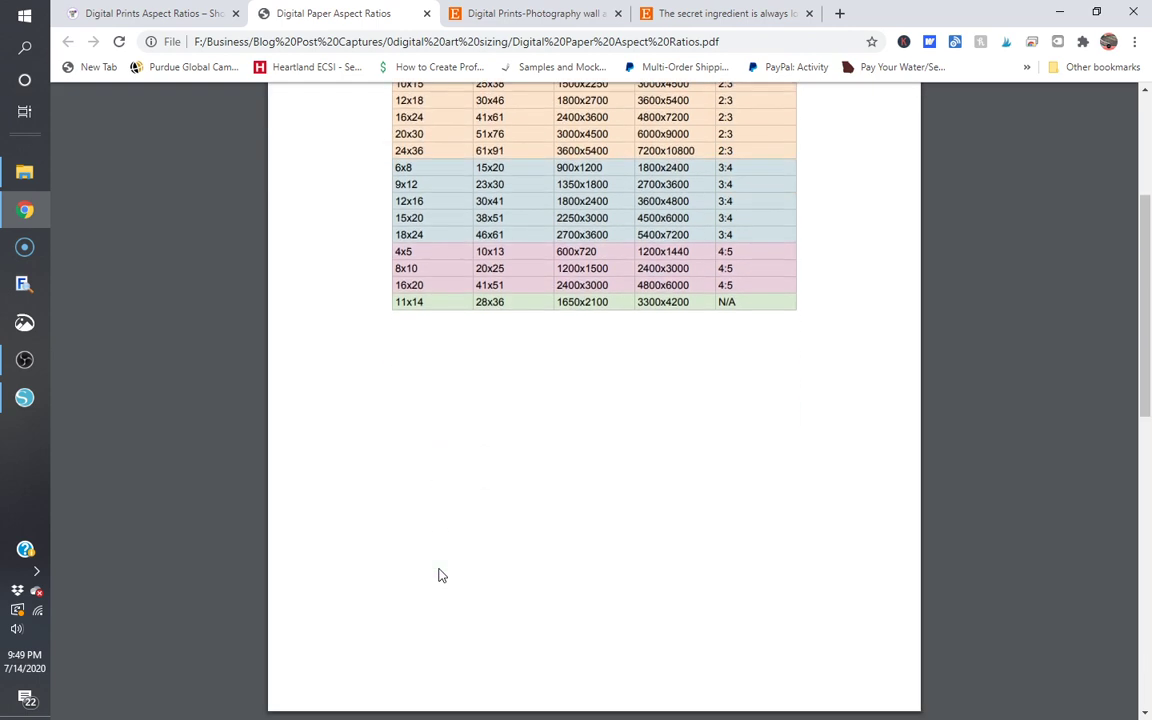
scroll(440, 574, down, 1)
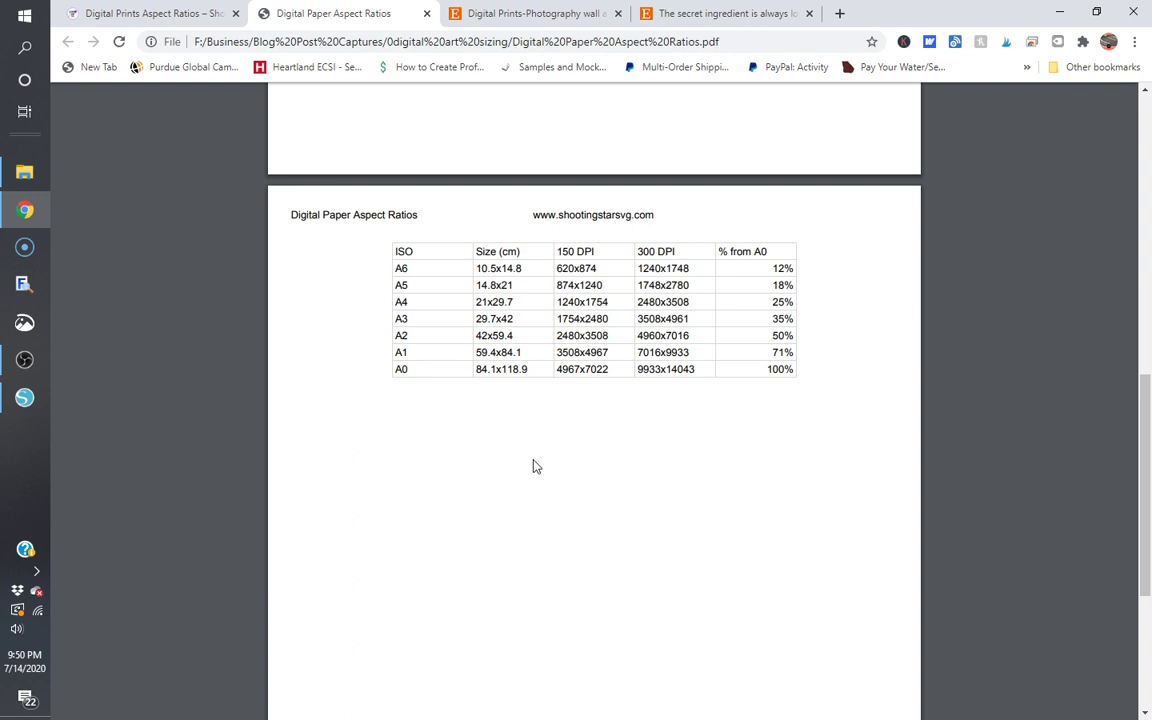
scroll(601, 451, up, 10)
click(100, 10)
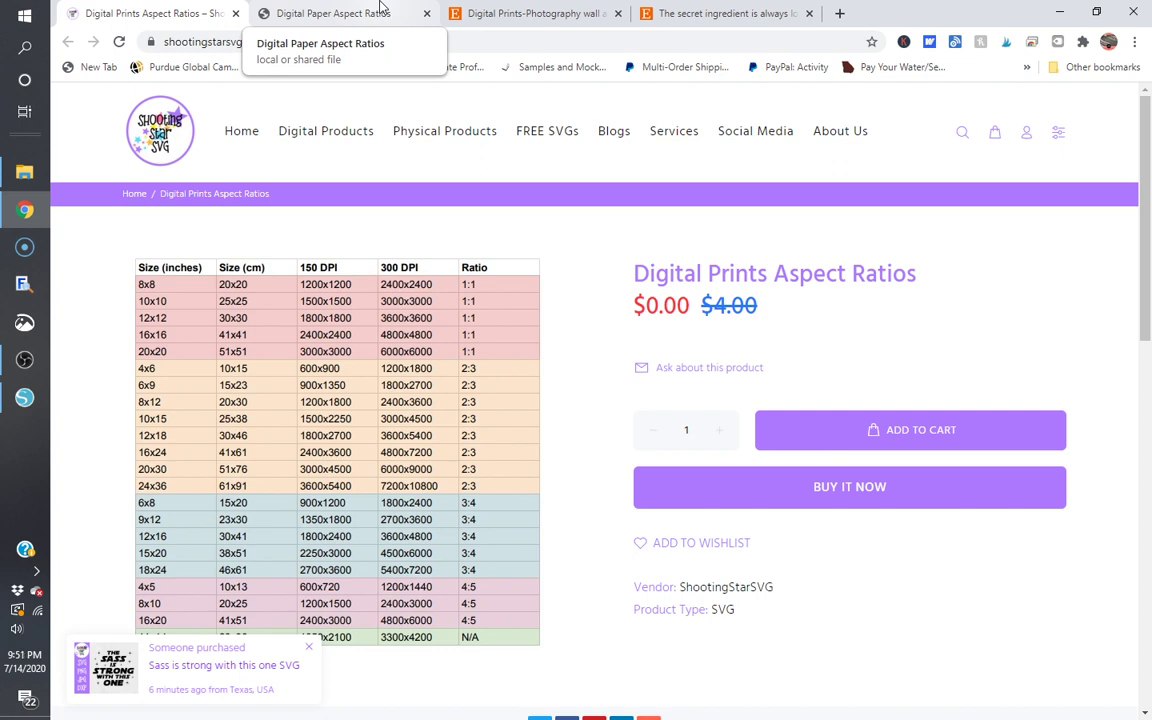
click(380, 9)
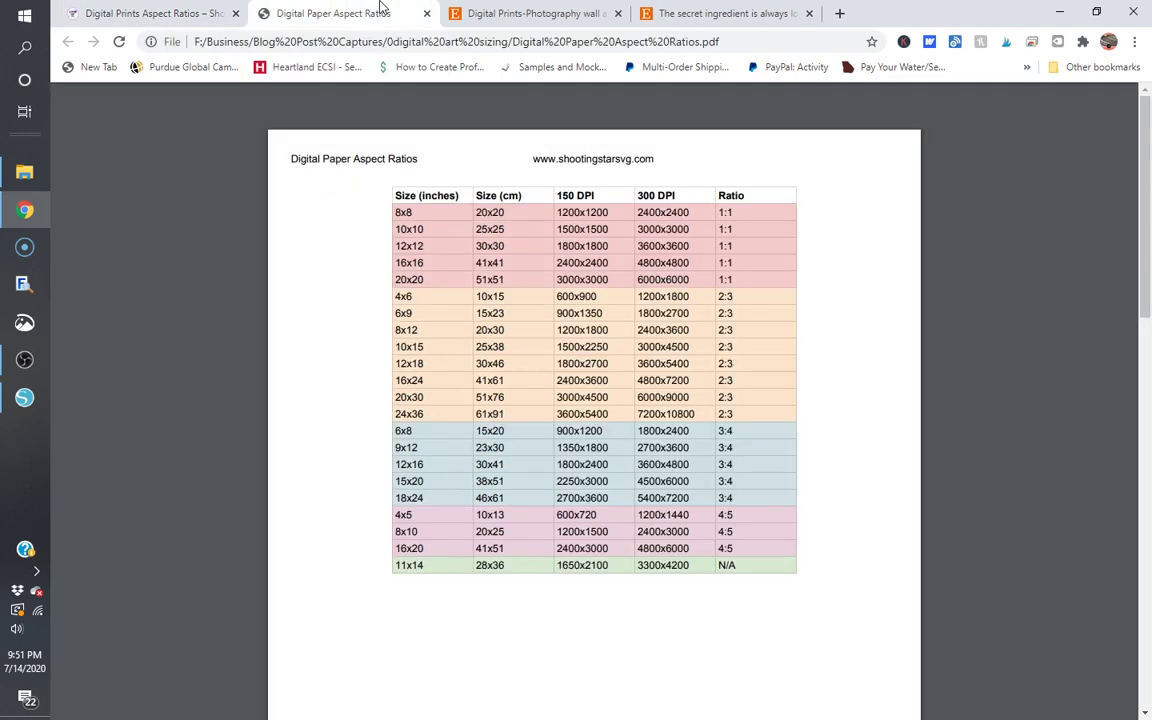
click(200, 12)
mouse_move(622, 145)
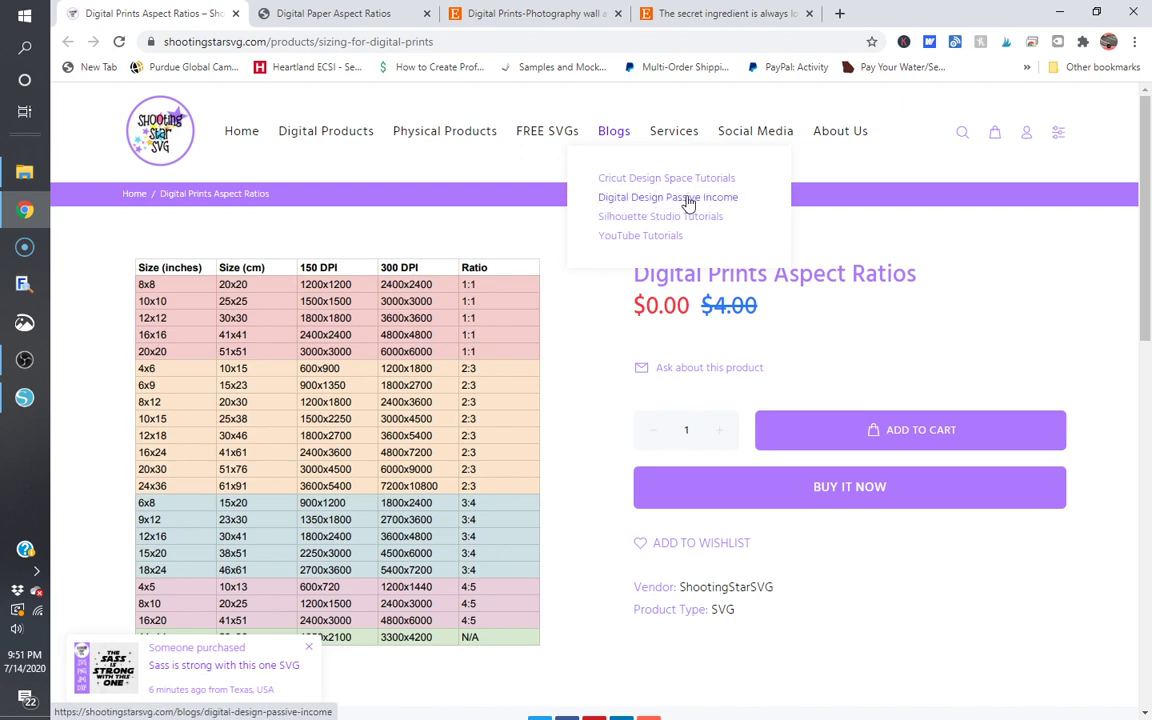
click(333, 13)
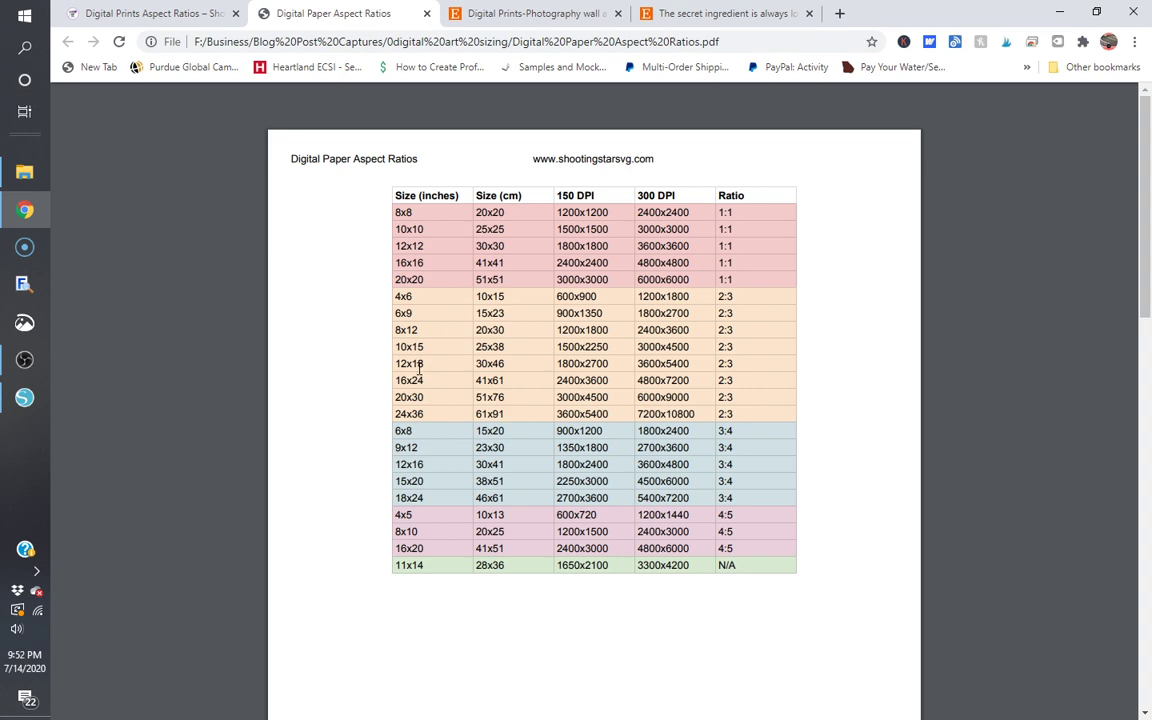
Step: Switch to Silhouette Studio to show the 24x36 2-3 word-search document
click(24, 398)
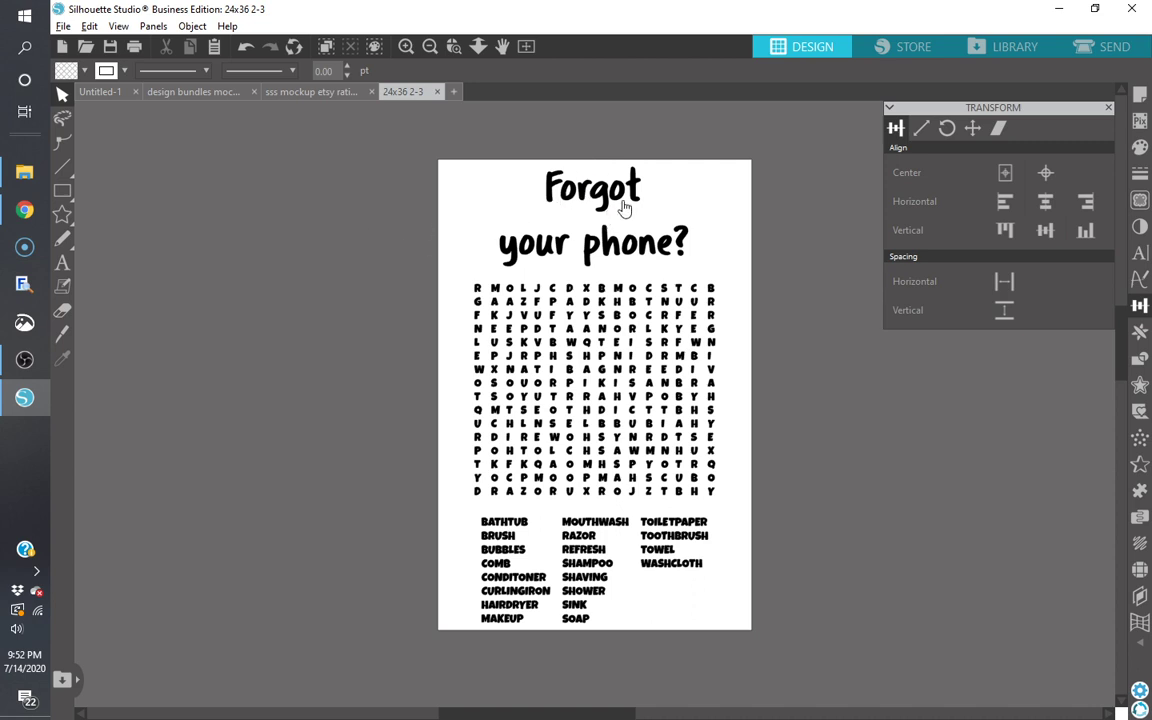
Step: Open the 18x24 3-4 project from Business > Blog Post Captures > 0digital art sizing
click(62, 26)
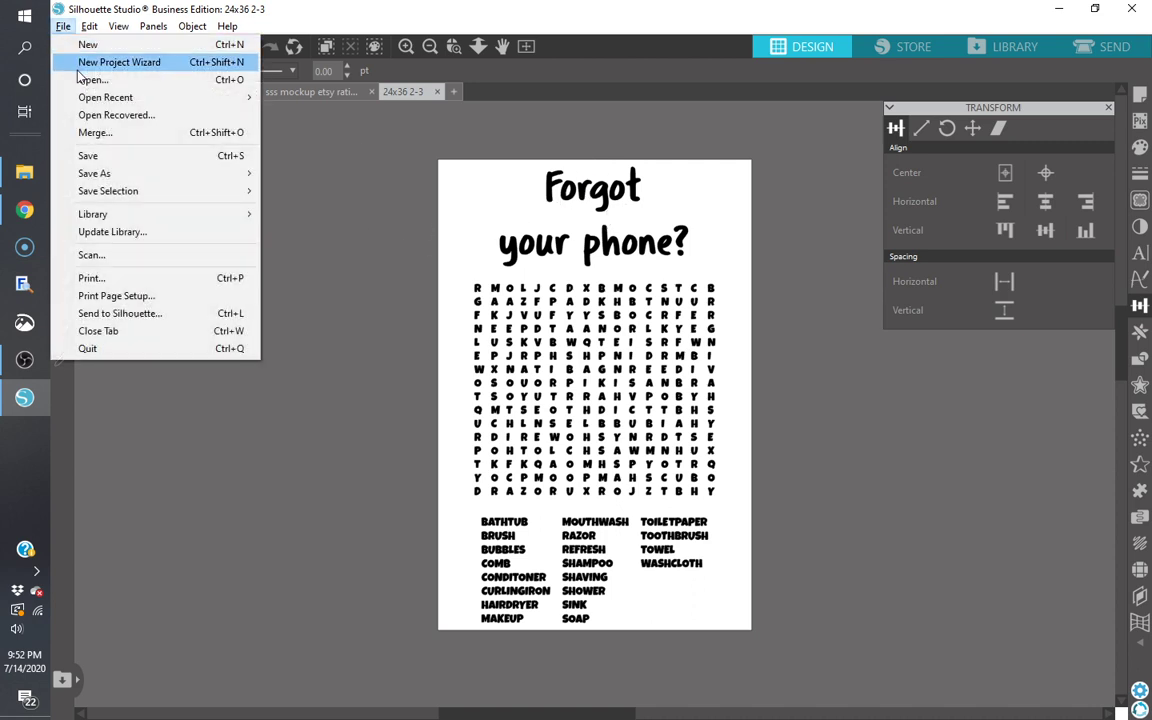
click(100, 79)
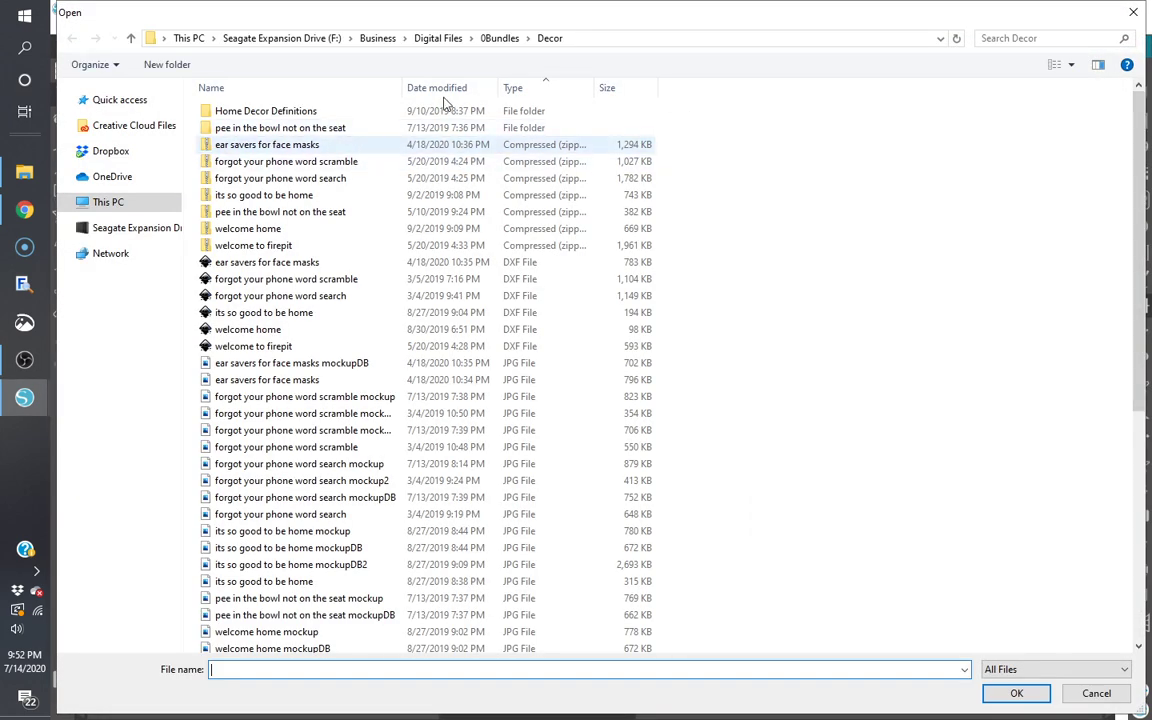
click(370, 38)
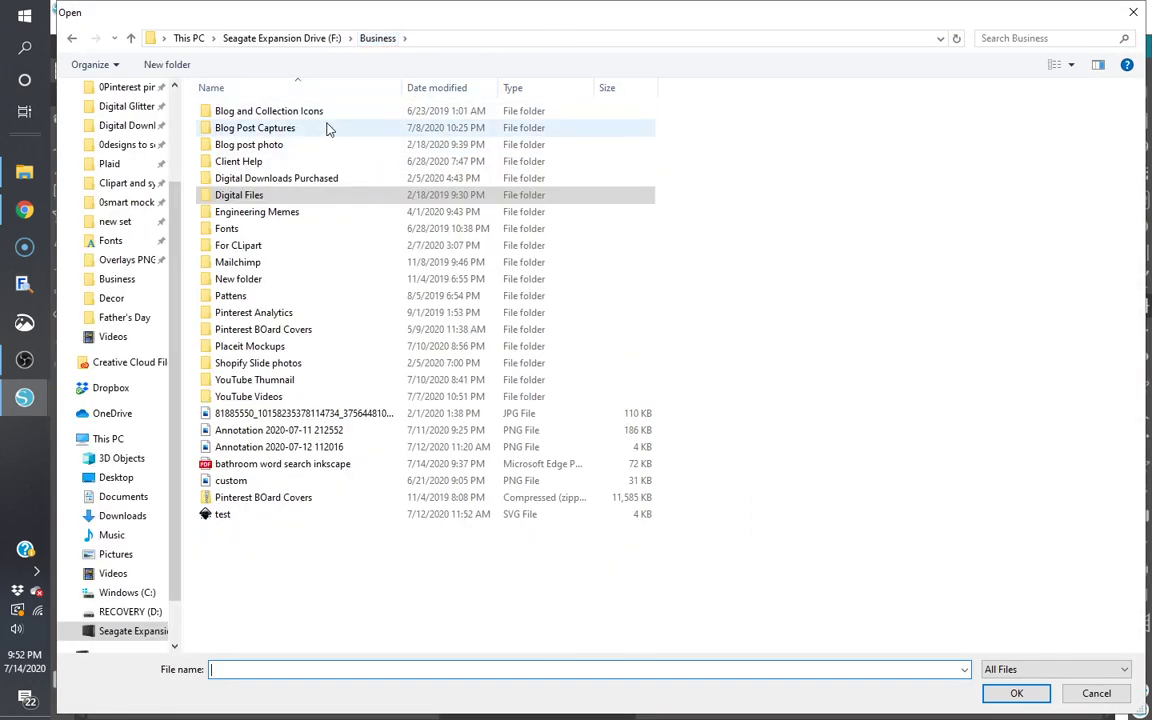
double_click(322, 127)
double_click(306, 112)
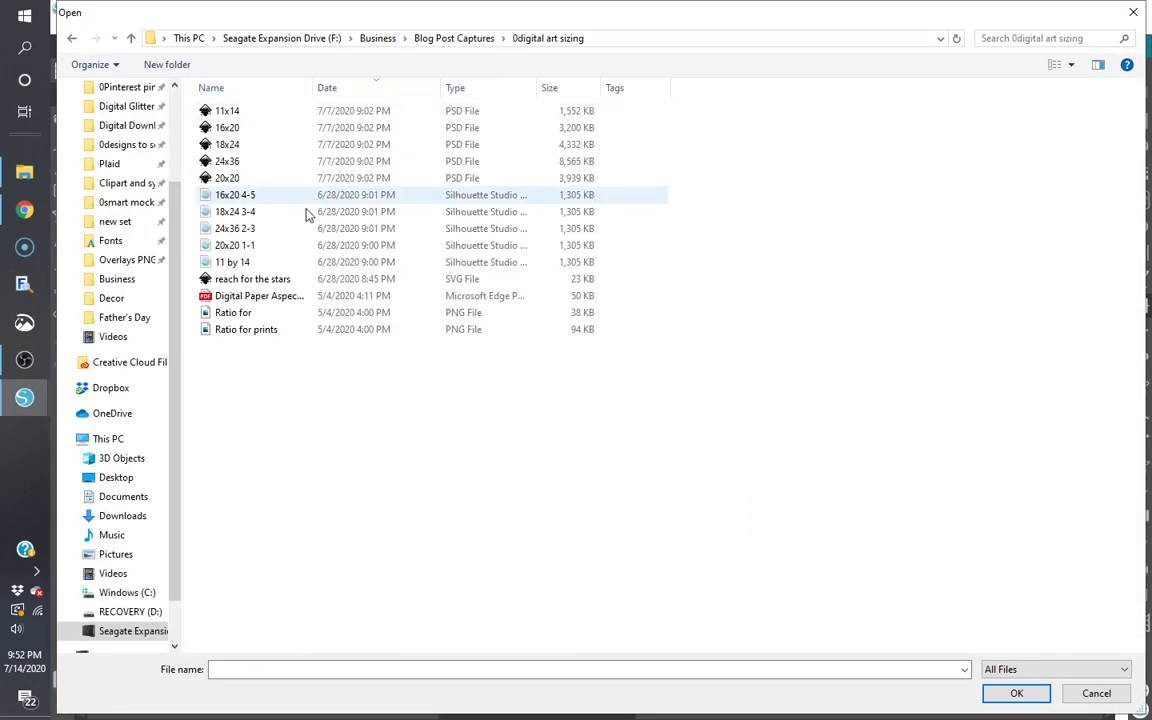
double_click(283, 230)
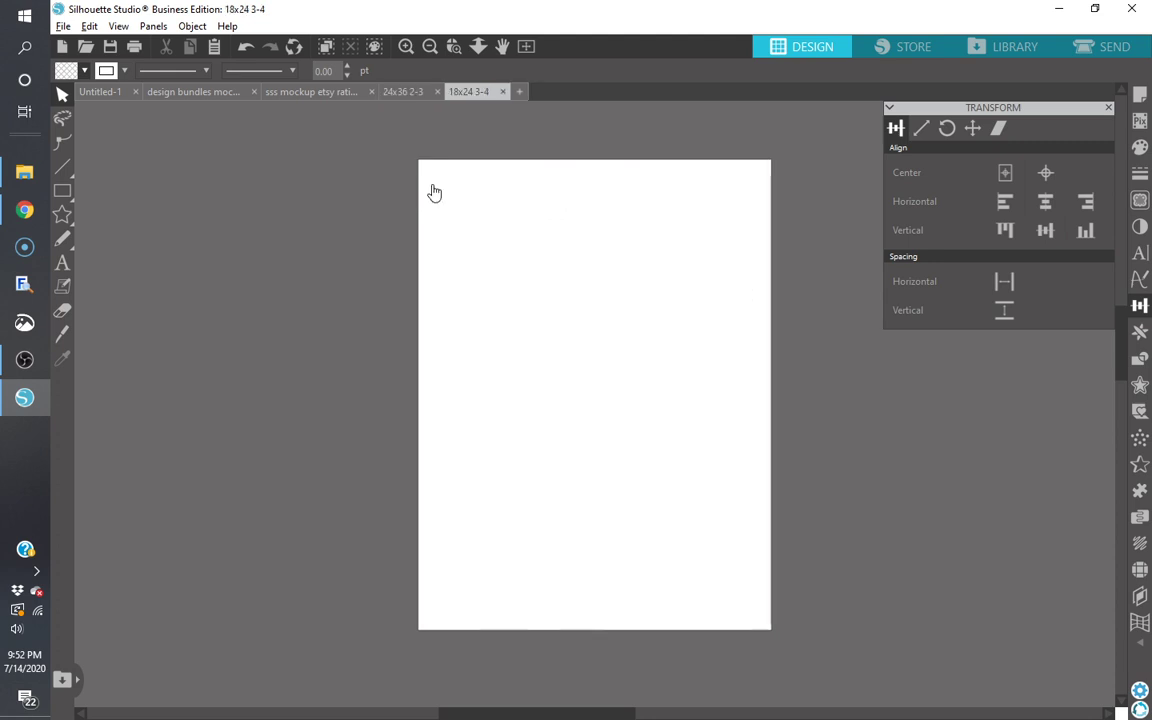
Step: Copy the word-search design from the 24x36 tab and paste it onto the 18x24 page
click(405, 93)
click(549, 193)
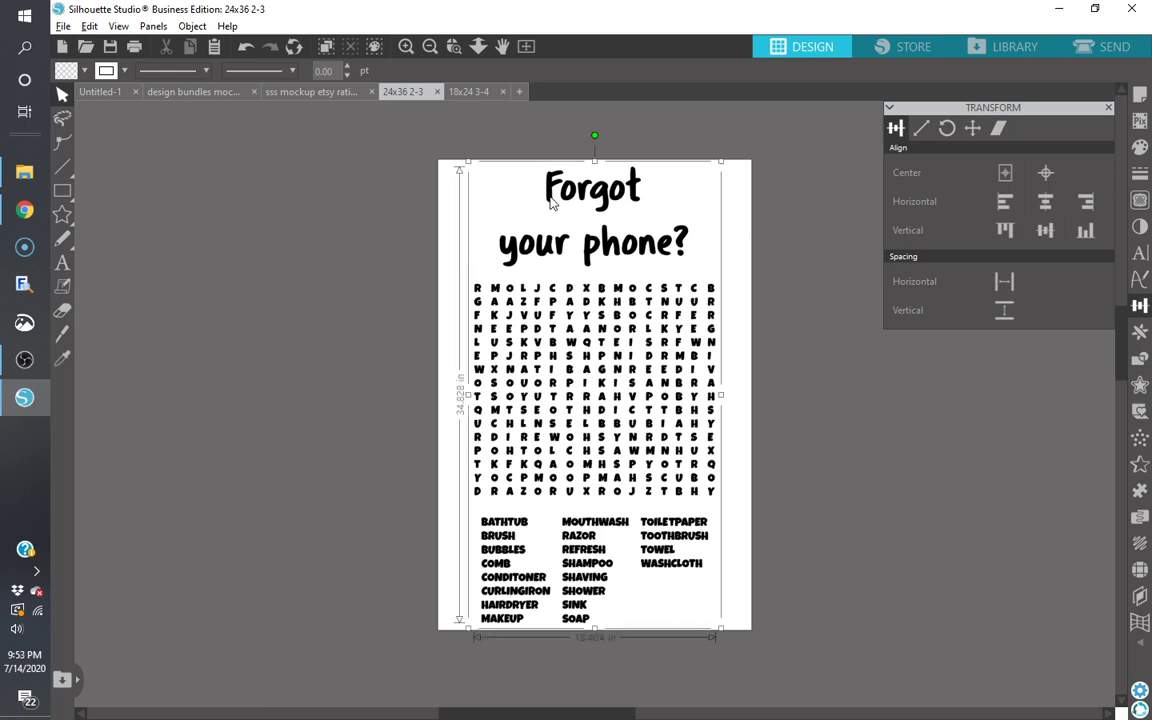
click(460, 92)
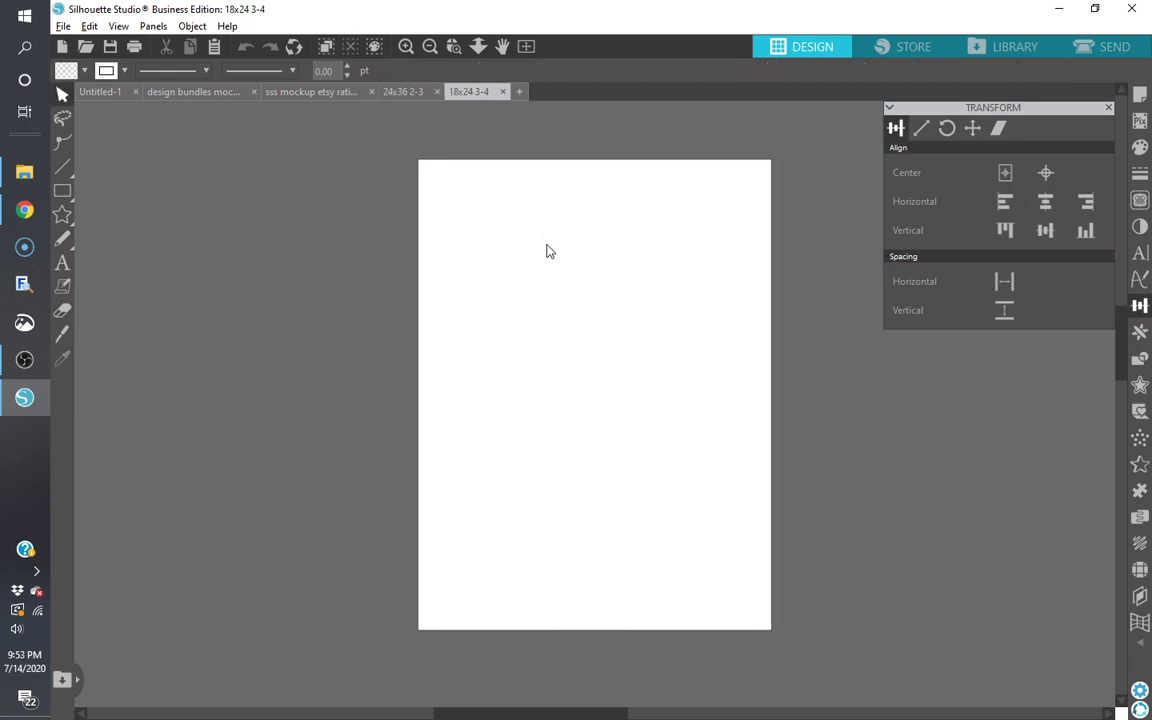
key(ctrl+v)
Step: Scale the pasted design to 11.552 in wide and centre it on the 18x24 page
drag(461, 167, 490, 190)
click(620, 310)
click(620, 310)
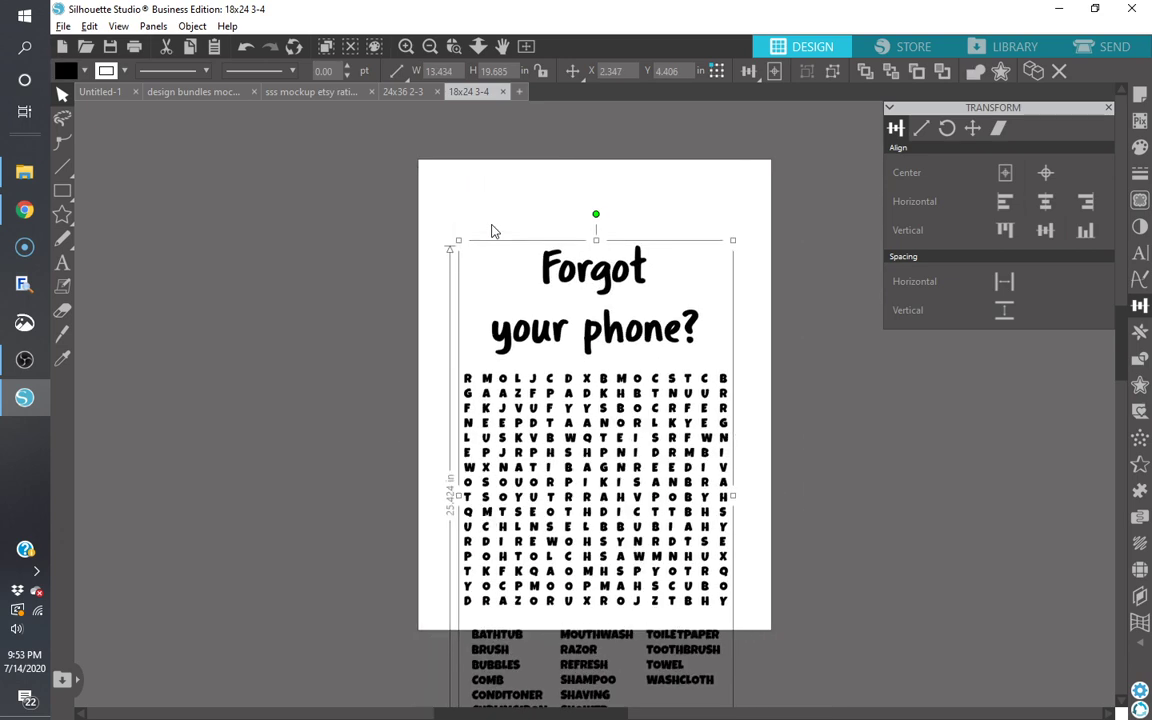
drag(548, 285, 537, 205)
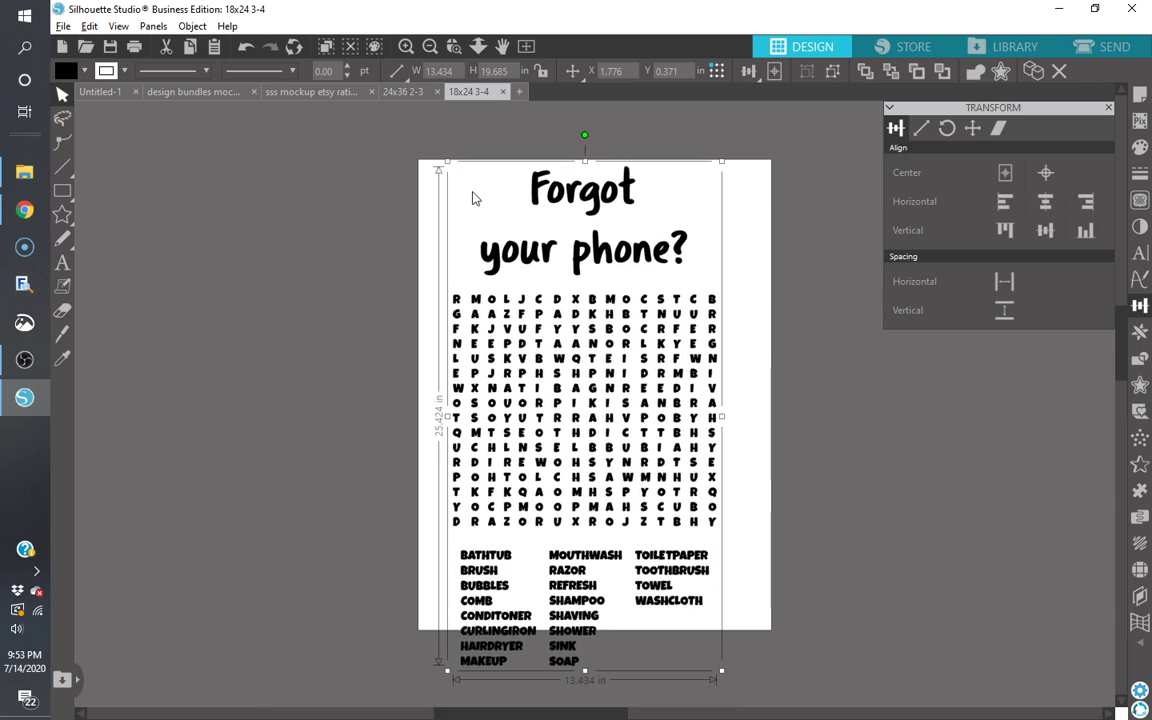
drag(446, 167, 507, 235)
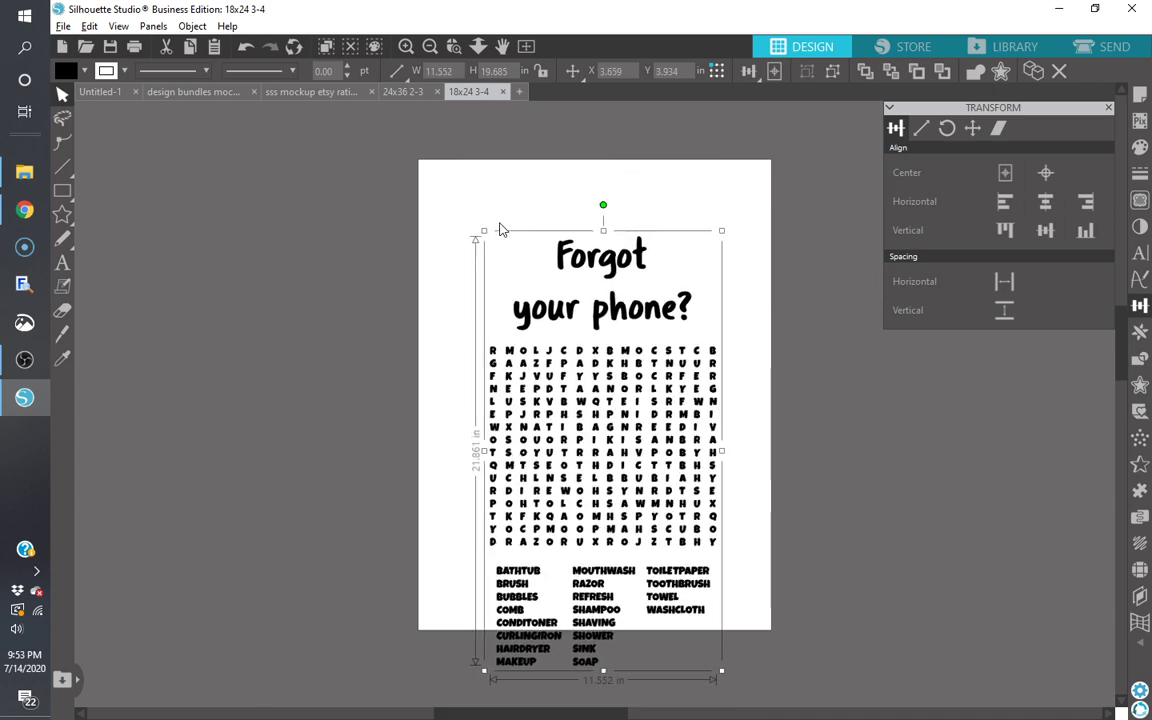
click(1005, 174)
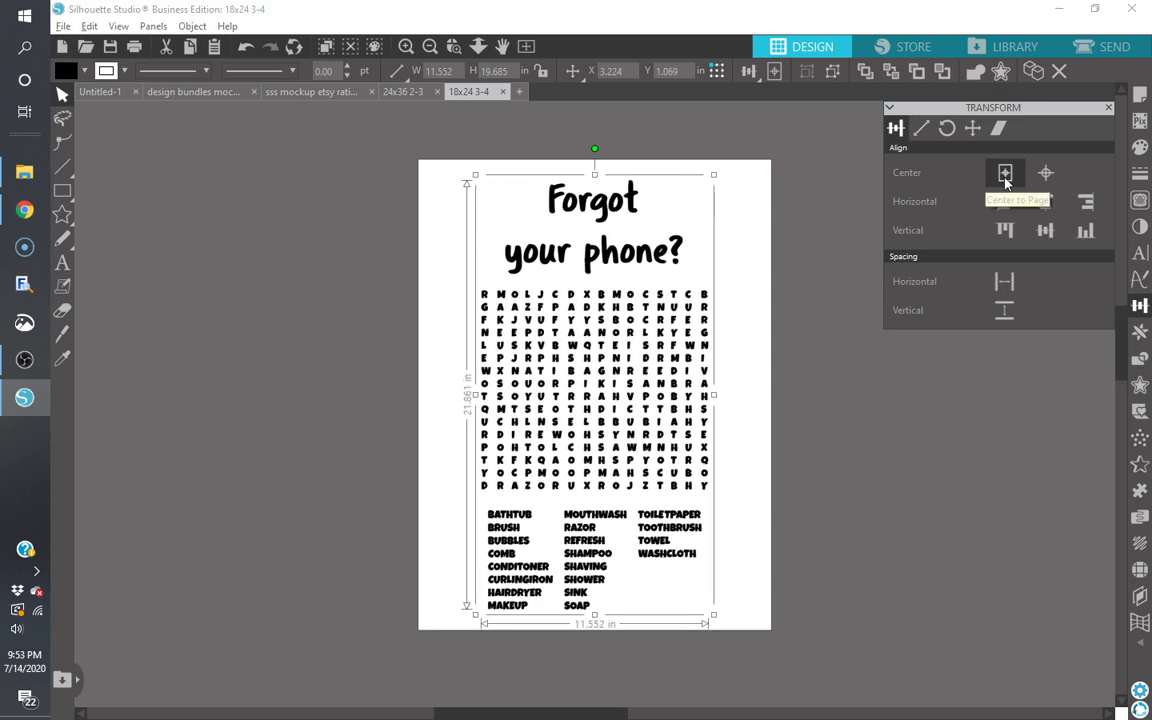
click(923, 503)
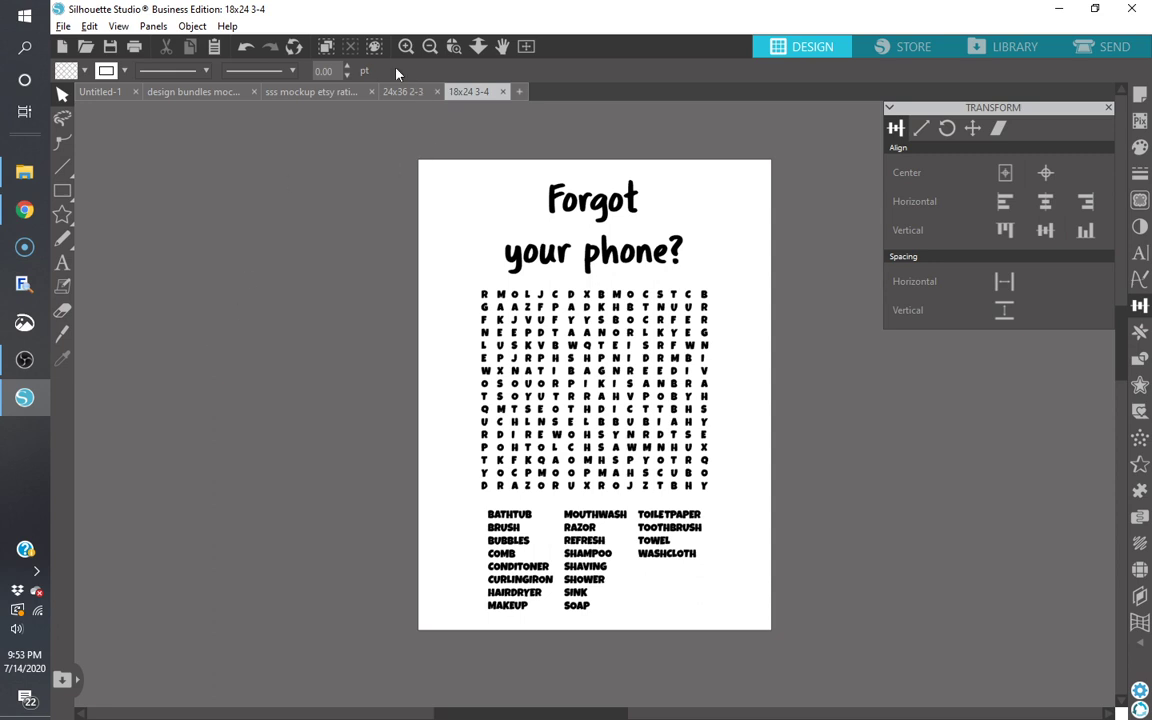
key(alt+Tab)
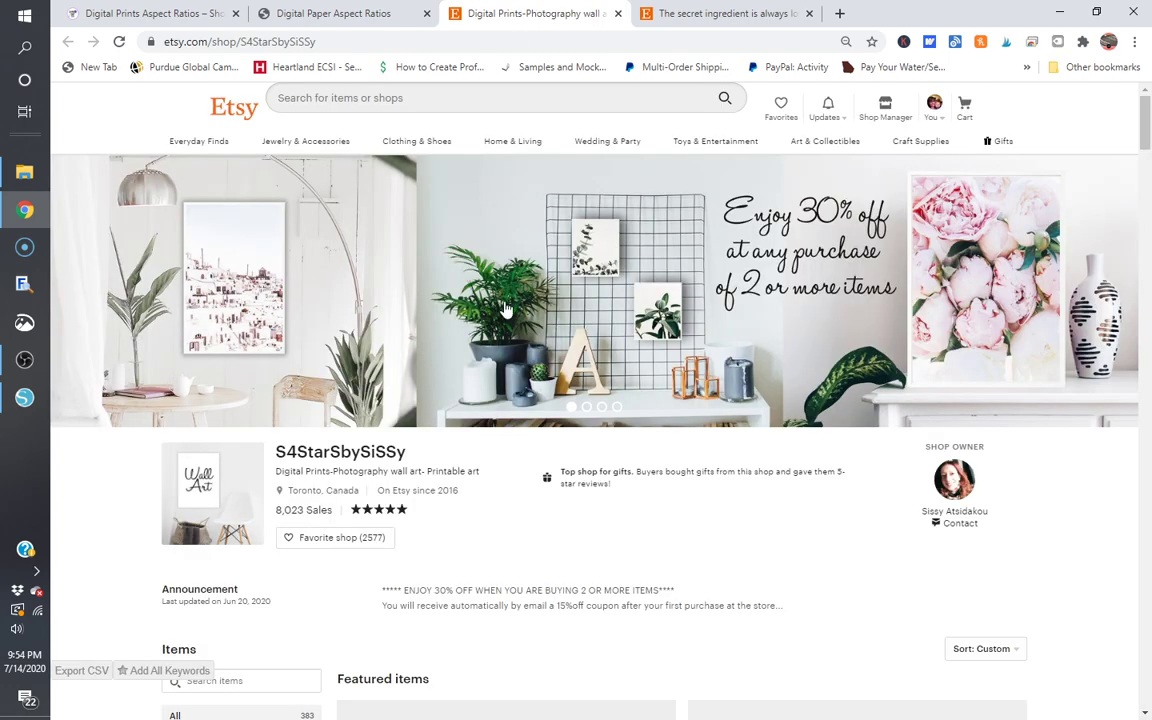
Step: Scroll through the wall-art shop's print listings and reviews, then back up to the header
scroll(516, 318, down, 3)
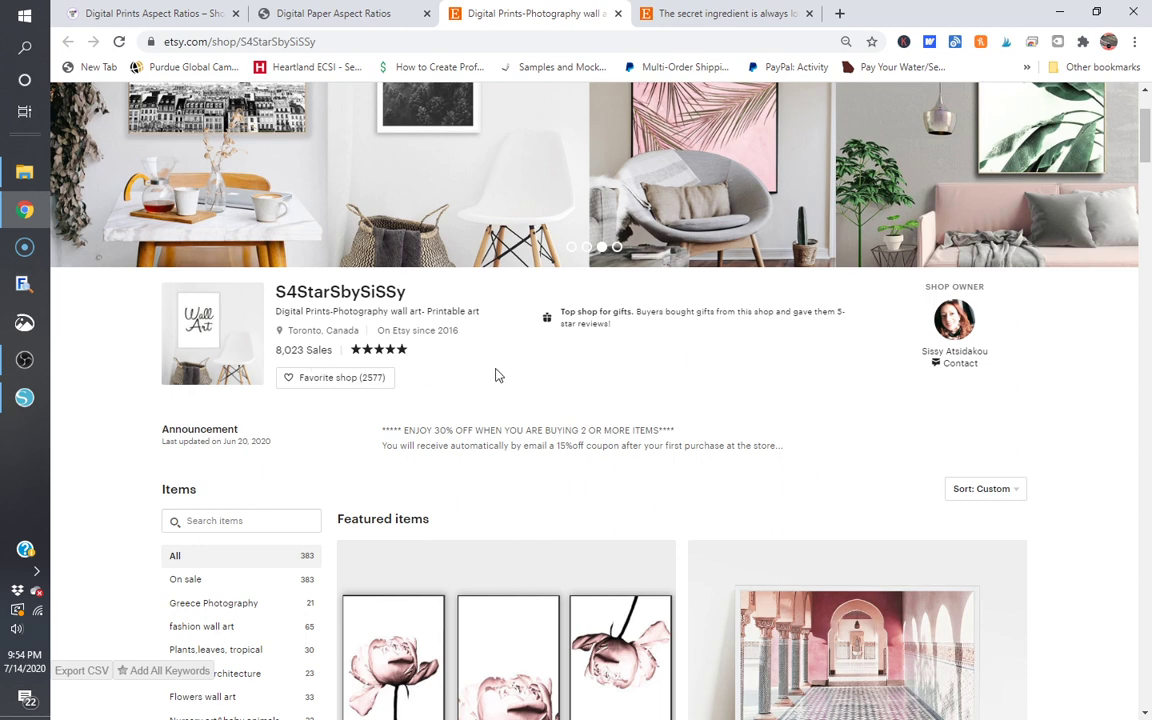
scroll(495, 375, down, 2)
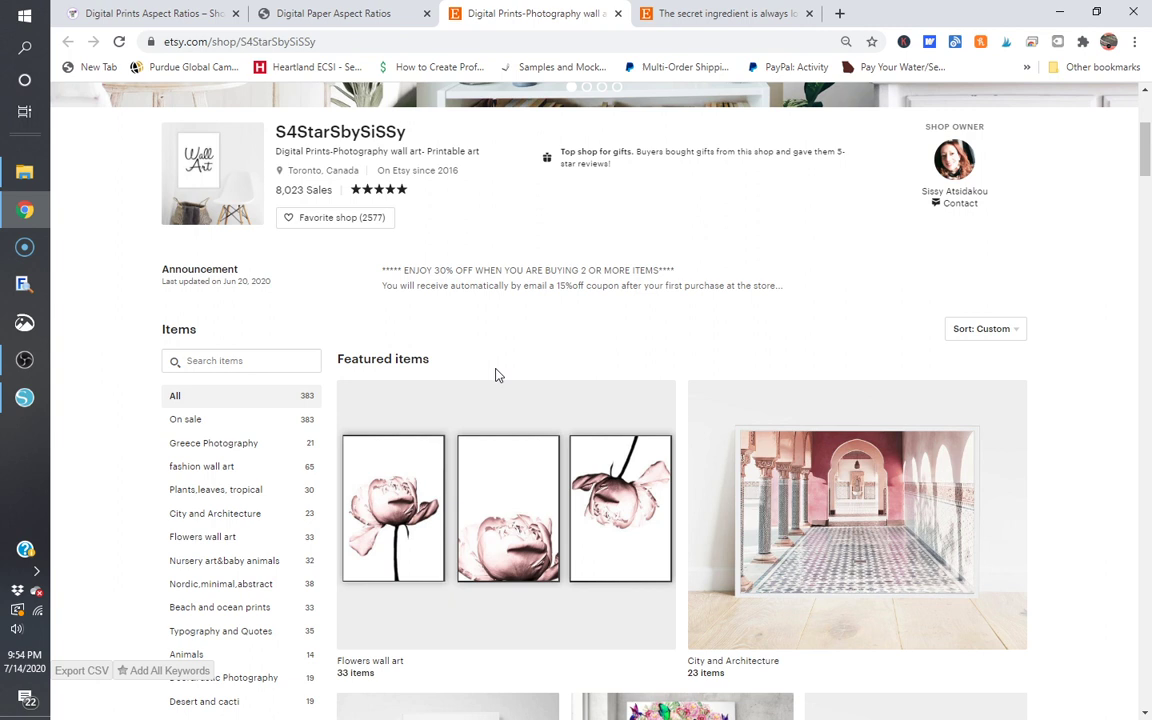
scroll(495, 375, down, 3)
scroll(497, 376, down, 1)
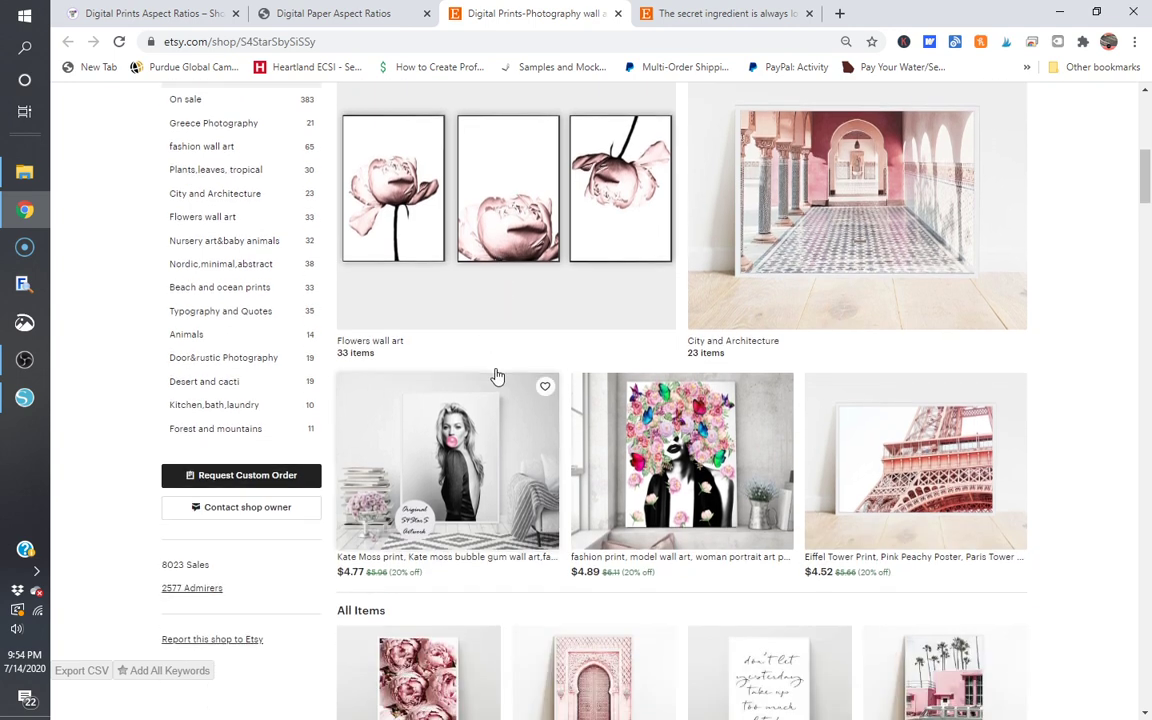
scroll(496, 376, down, 4)
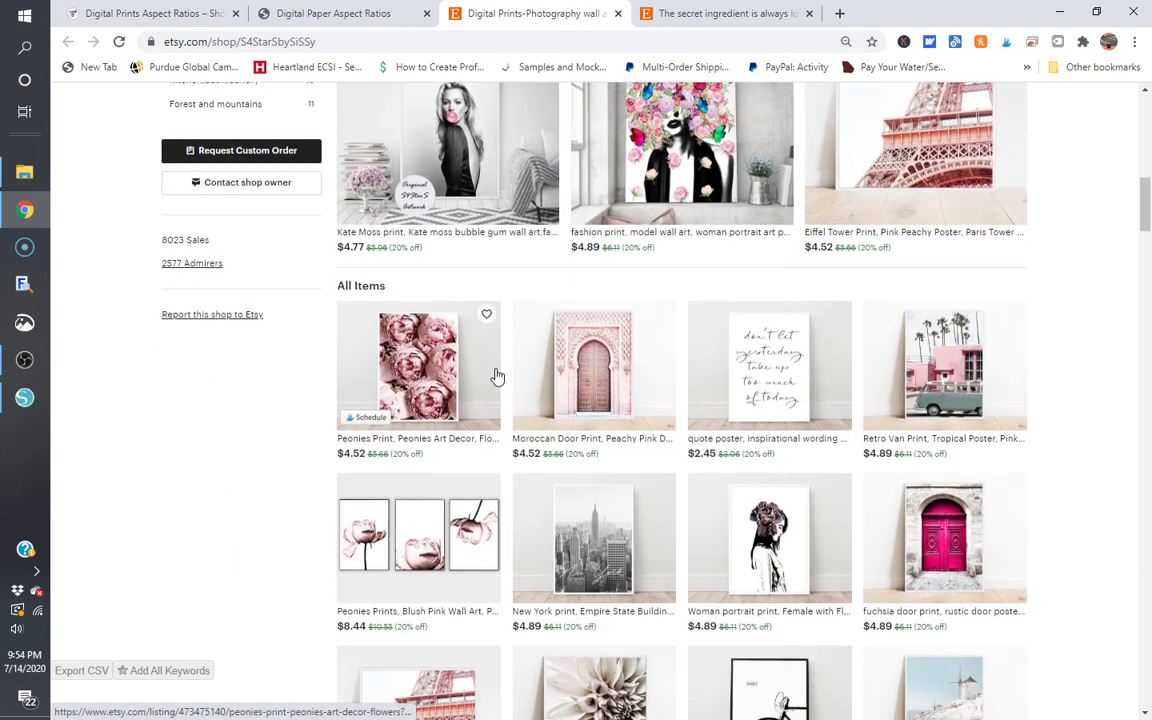
scroll(497, 376, down, 1)
scroll(497, 376, down, 4)
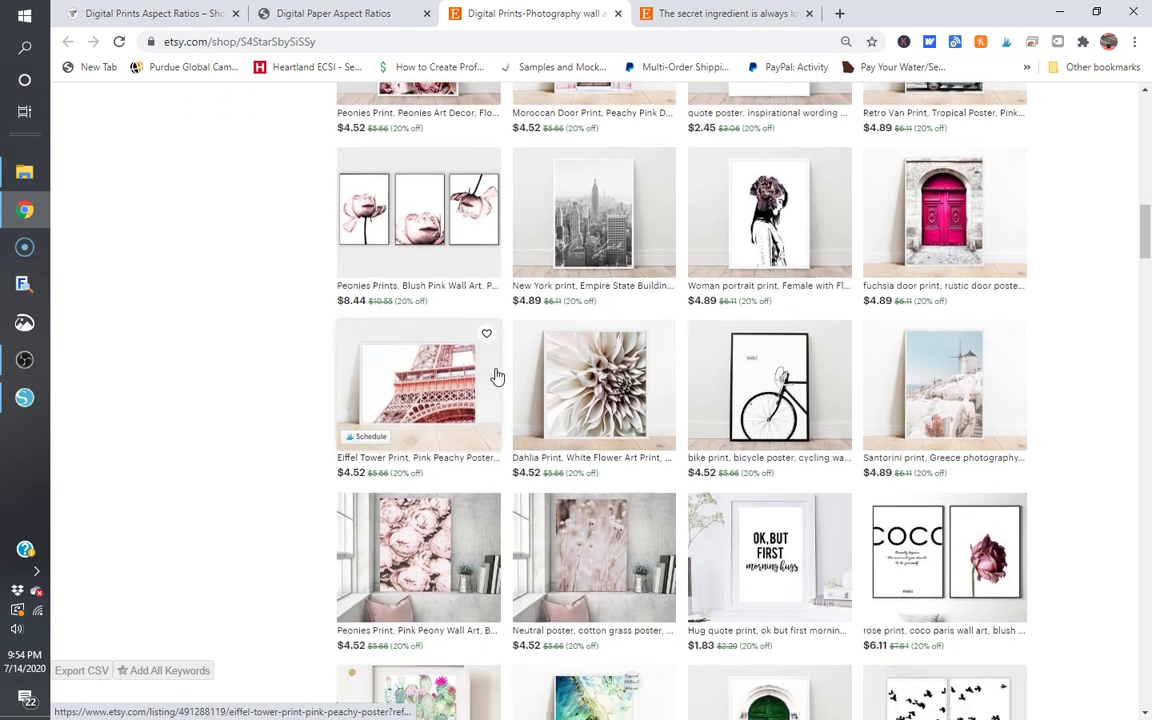
scroll(497, 376, down, 2)
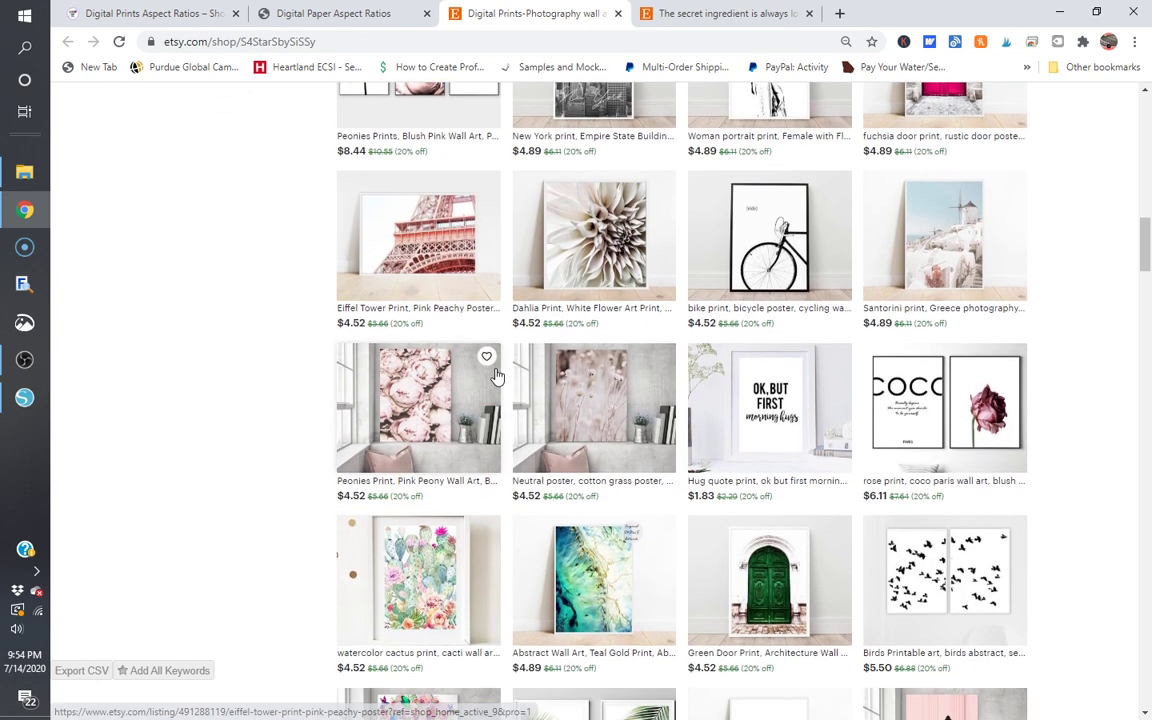
scroll(497, 376, down, 3)
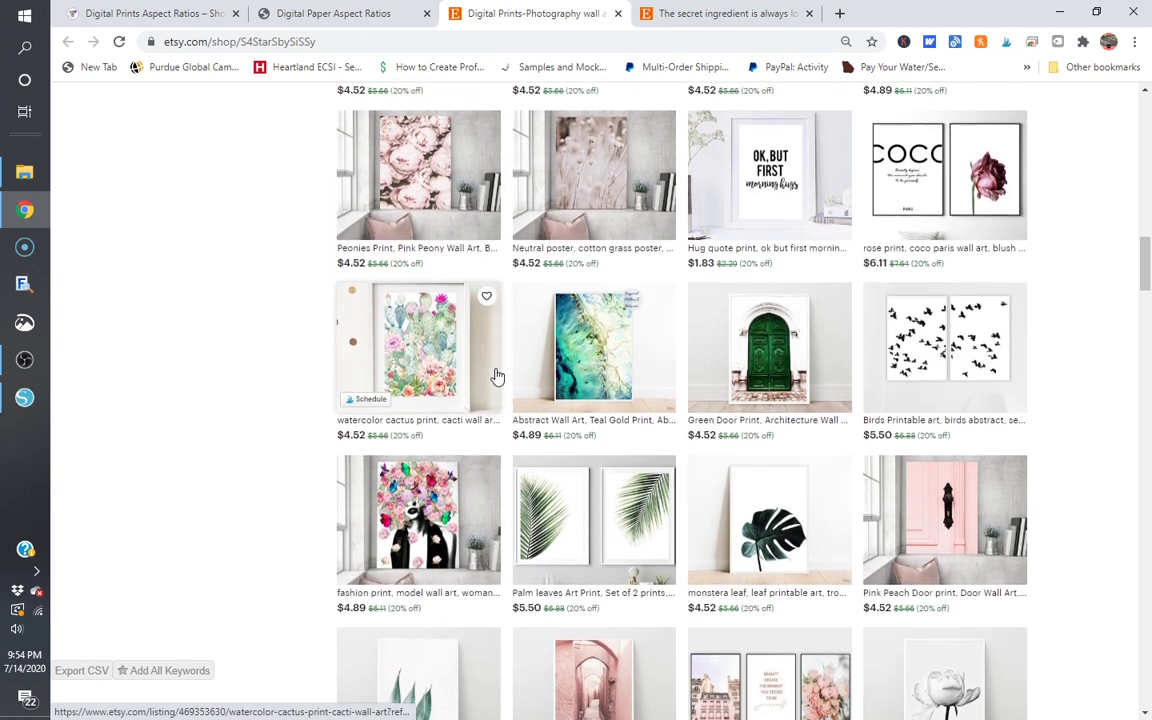
scroll(497, 376, down, 3)
scroll(497, 376, down, 1)
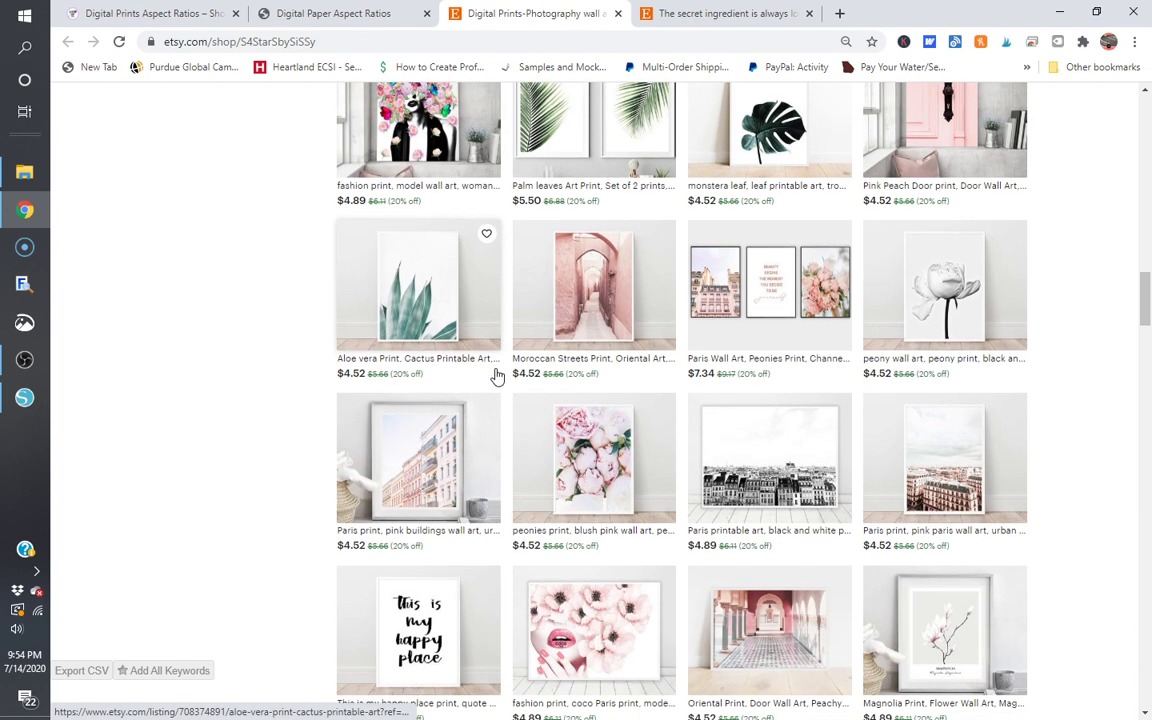
scroll(497, 376, down, 3)
scroll(497, 376, down, 1)
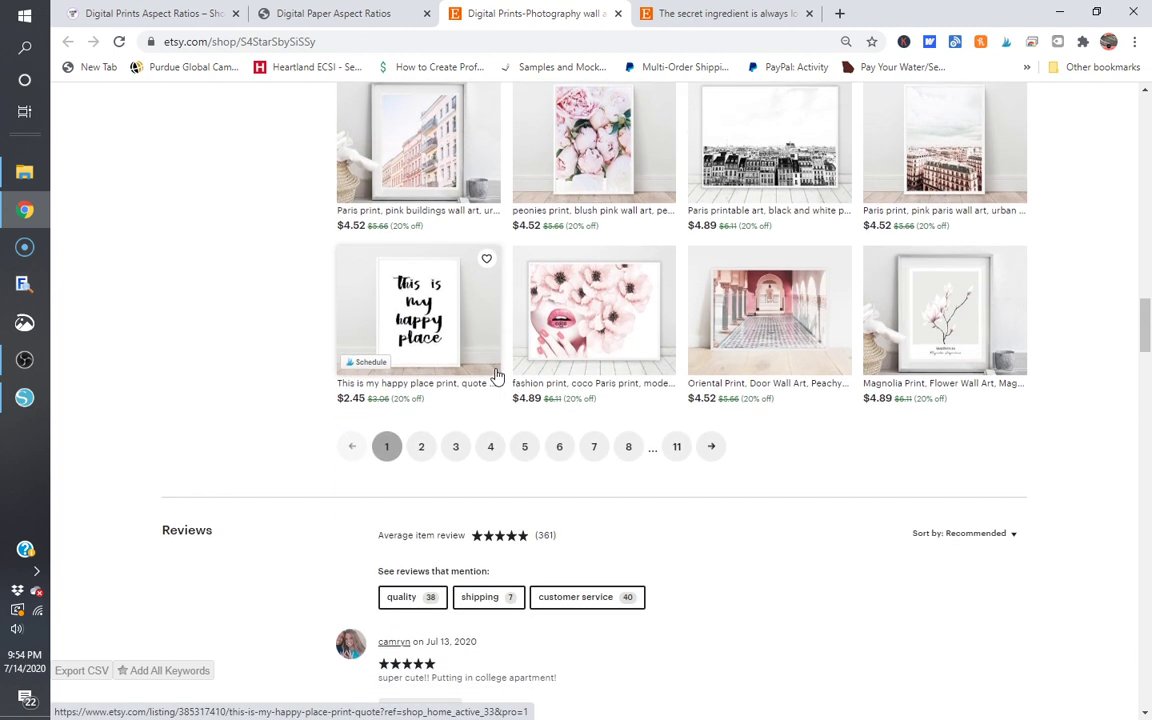
scroll(497, 376, down, 3)
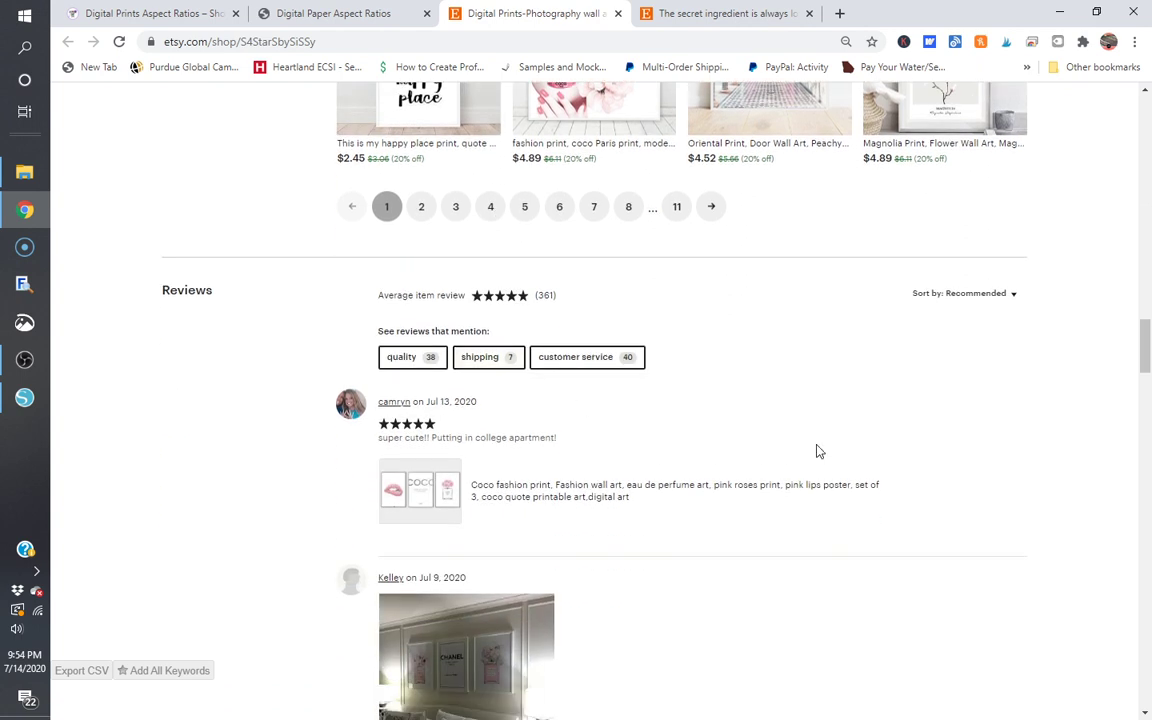
scroll(750, 375, down, 3)
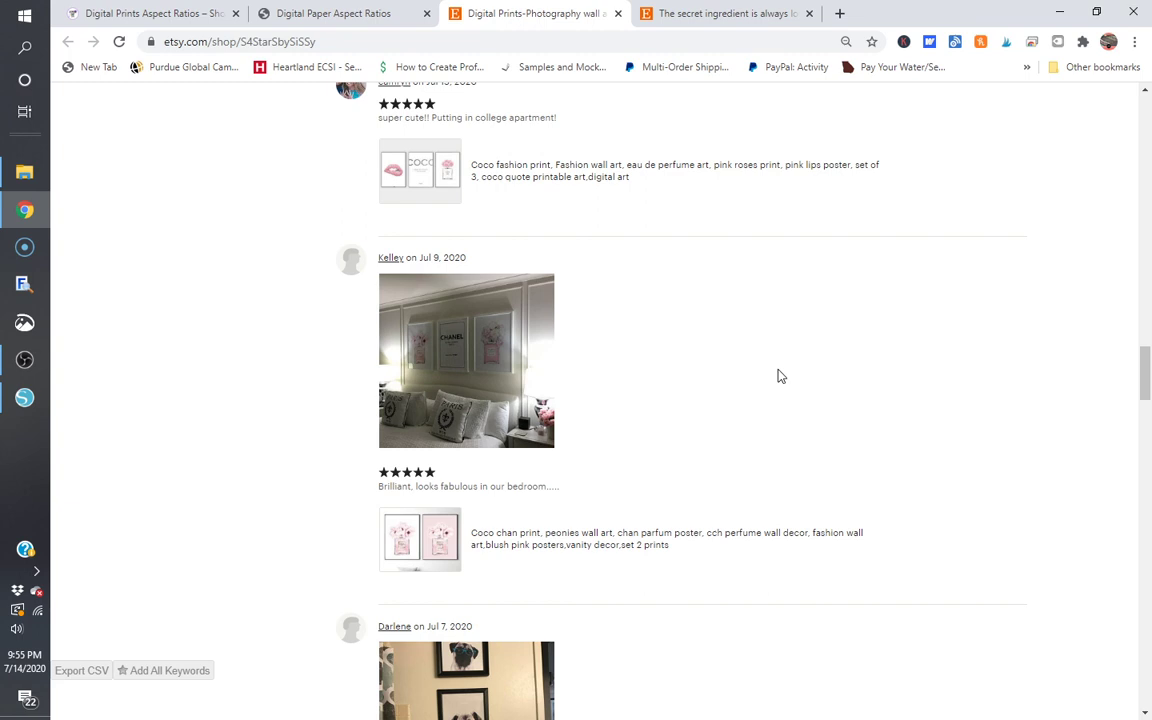
scroll(781, 376, down, 3)
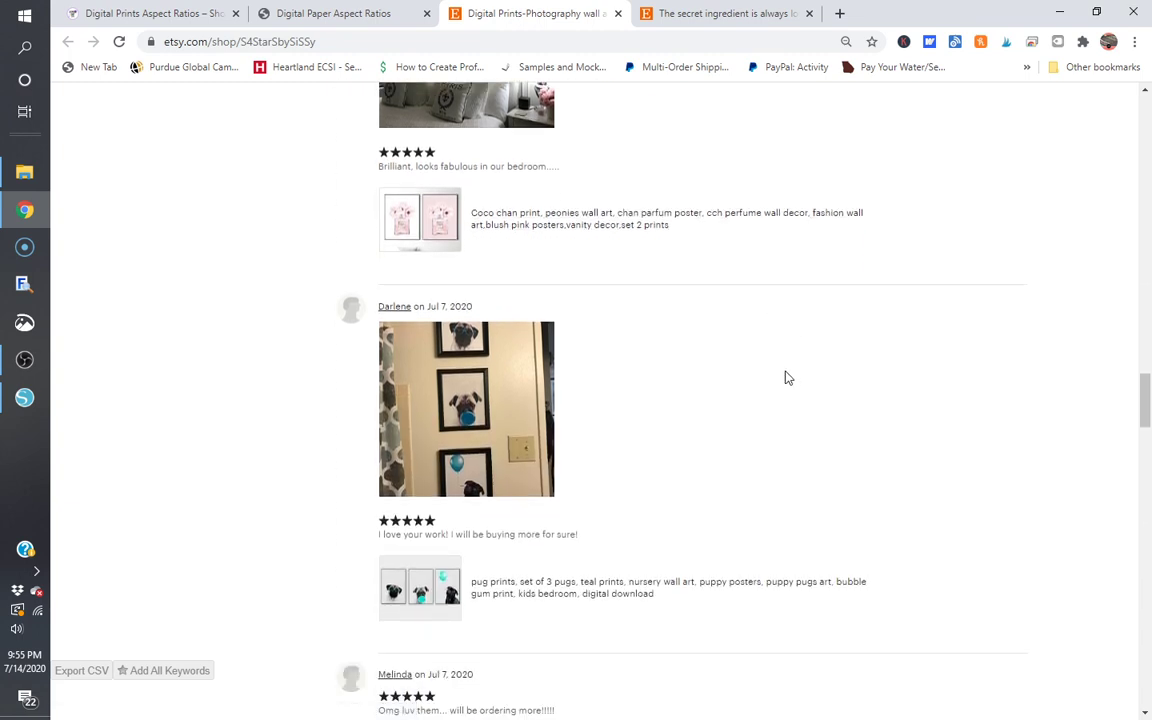
scroll(787, 378, down, 3)
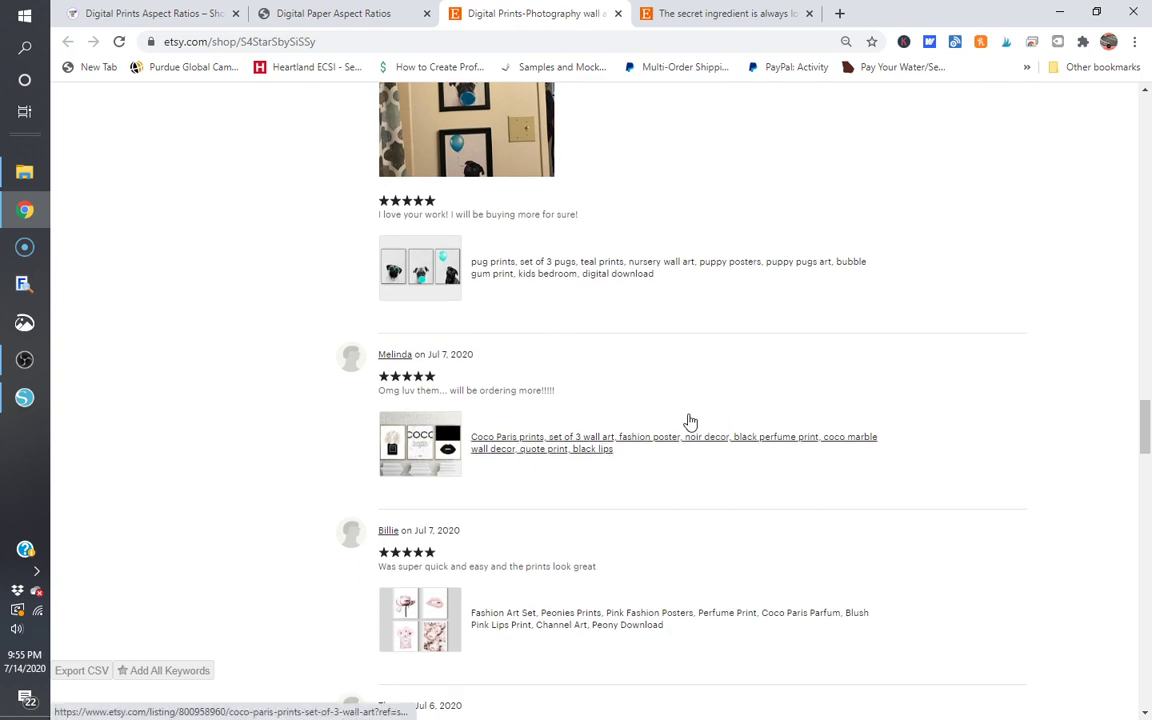
scroll(730, 352, down, 5)
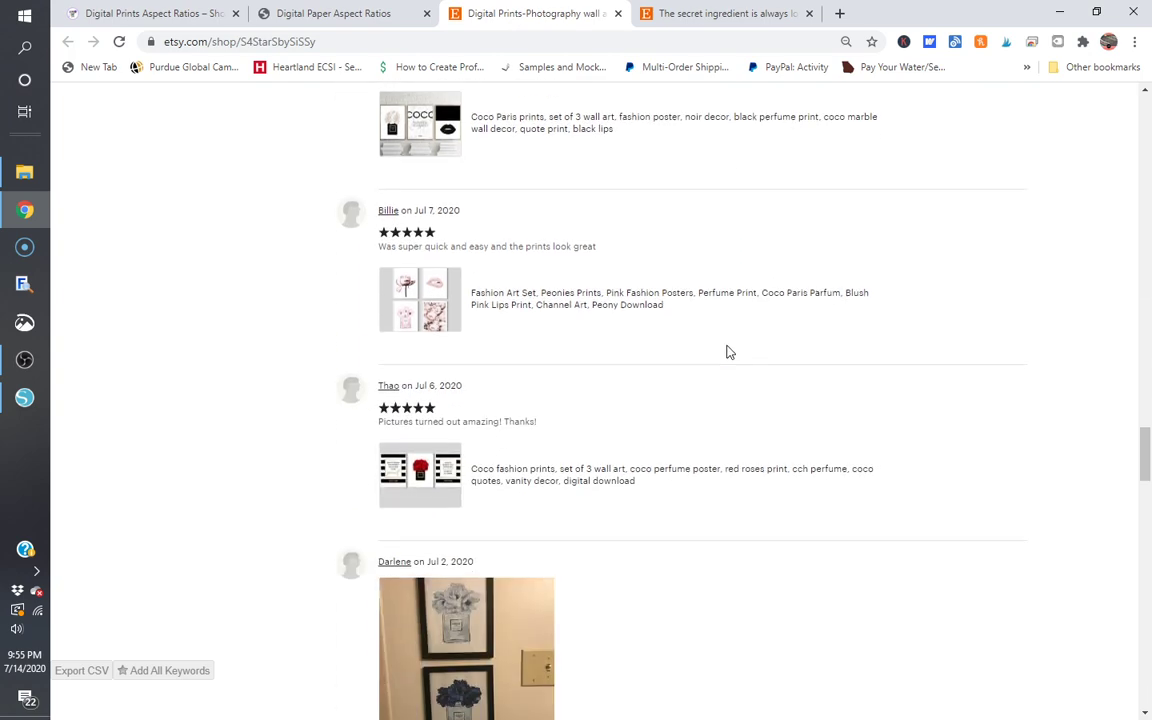
scroll(730, 486, up, 15)
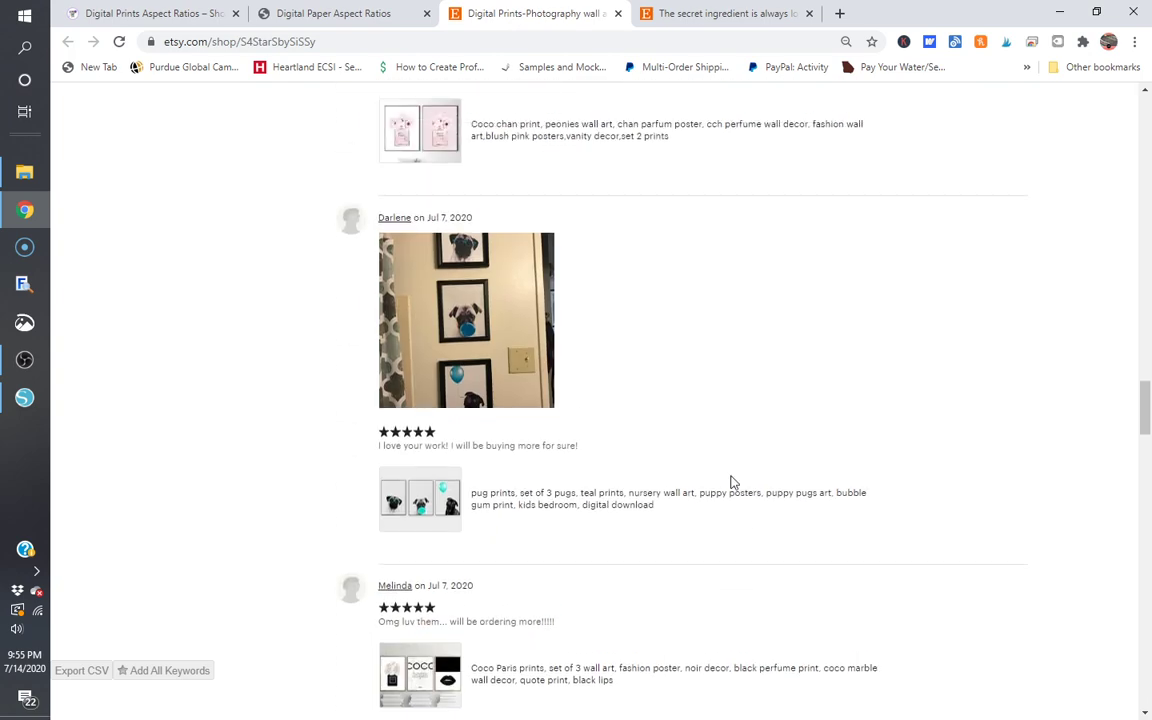
scroll(730, 484, up, 20)
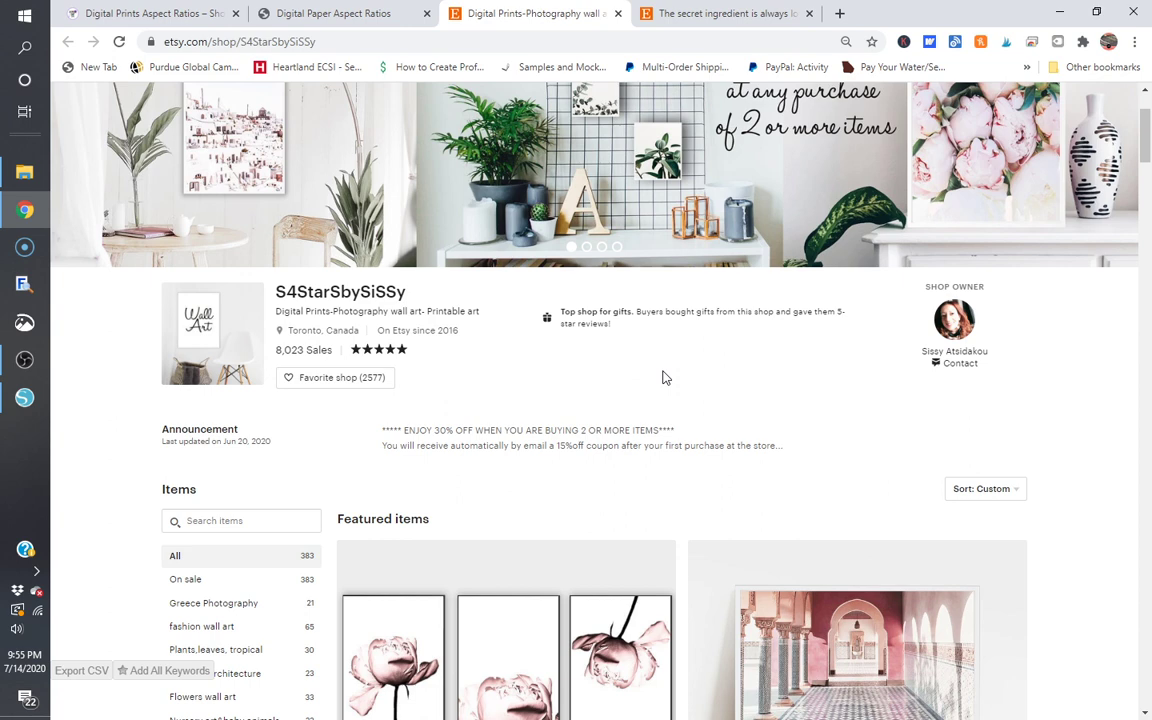
Step: Favourite the wall-art shop and switch to the 'The secret ingredient is always love' listing
click(333, 380)
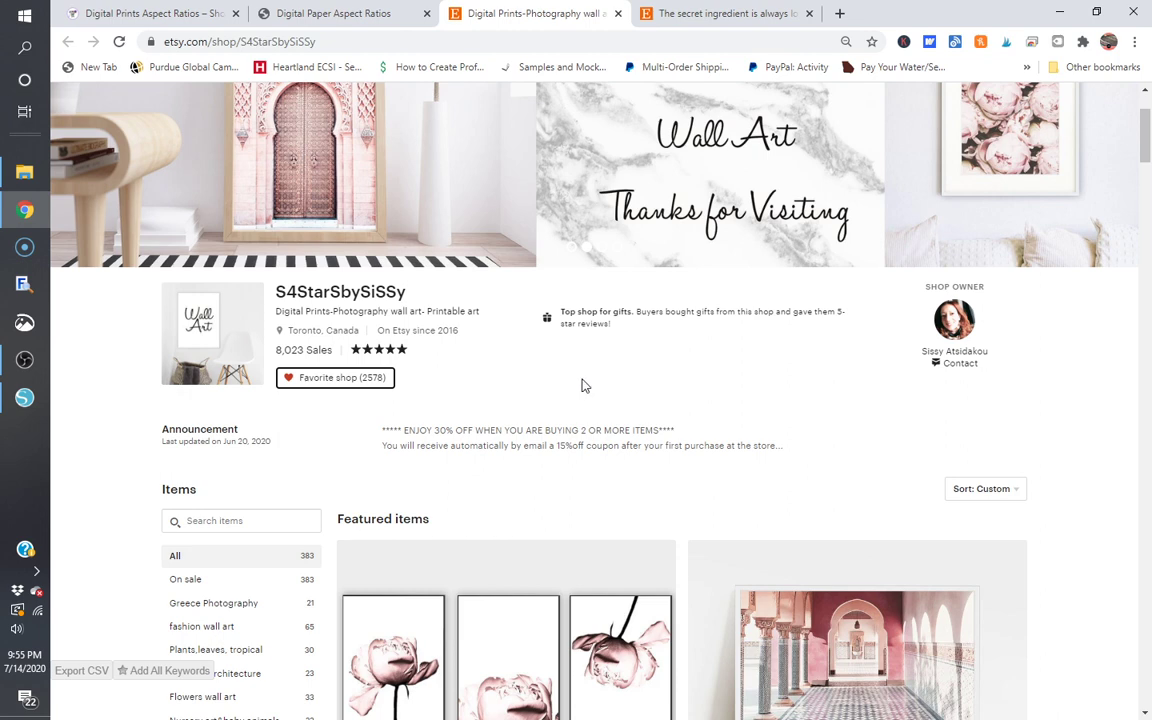
scroll(568, 447, up, 3)
scroll(609, 484, down, 1)
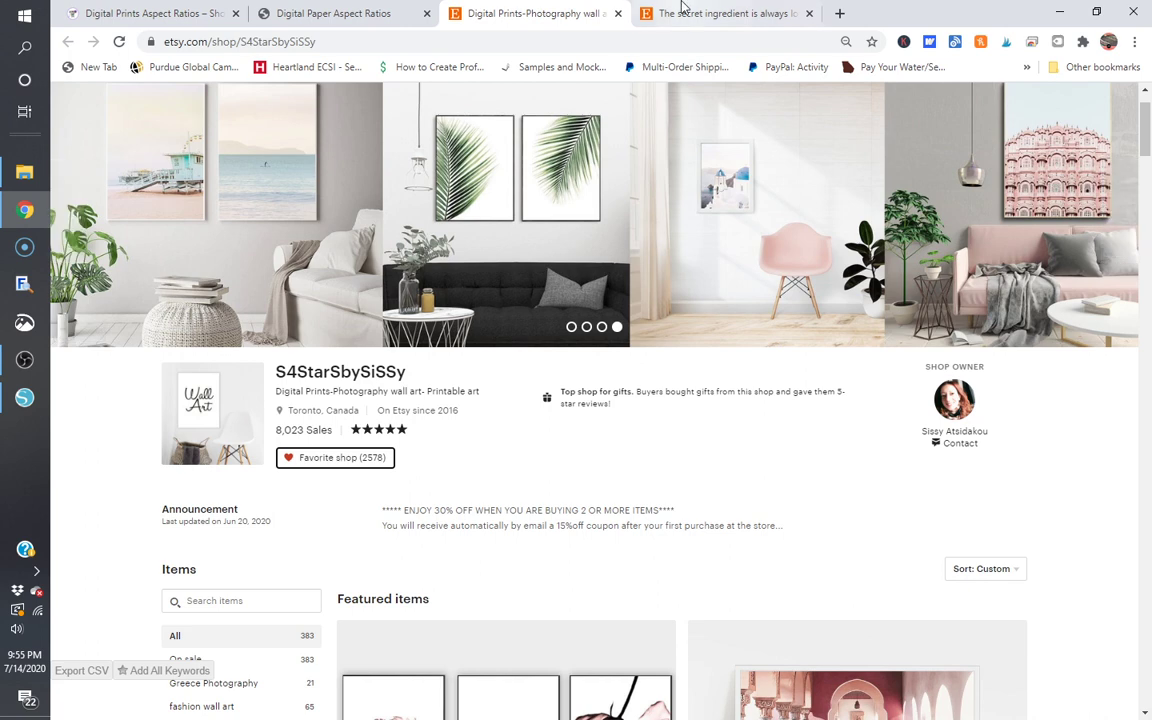
click(676, 13)
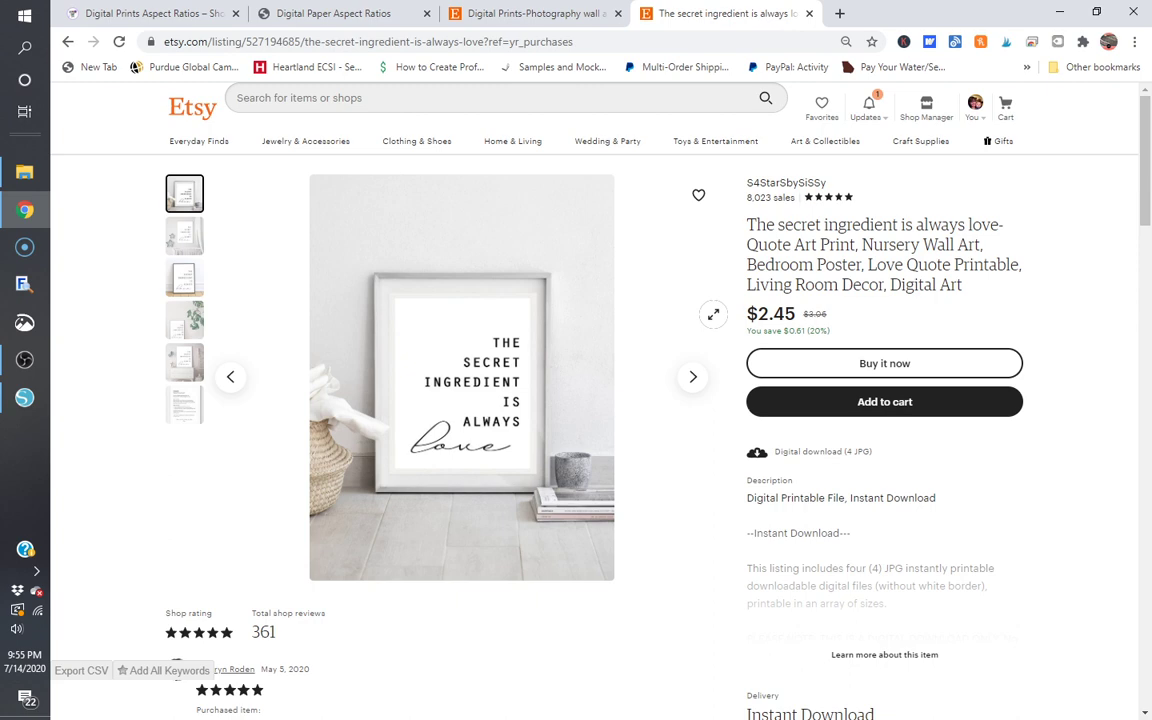
Step: Expand the listing description, scroll to its included files and highlight the 16x20 file name
scroll(909, 424, down, 4)
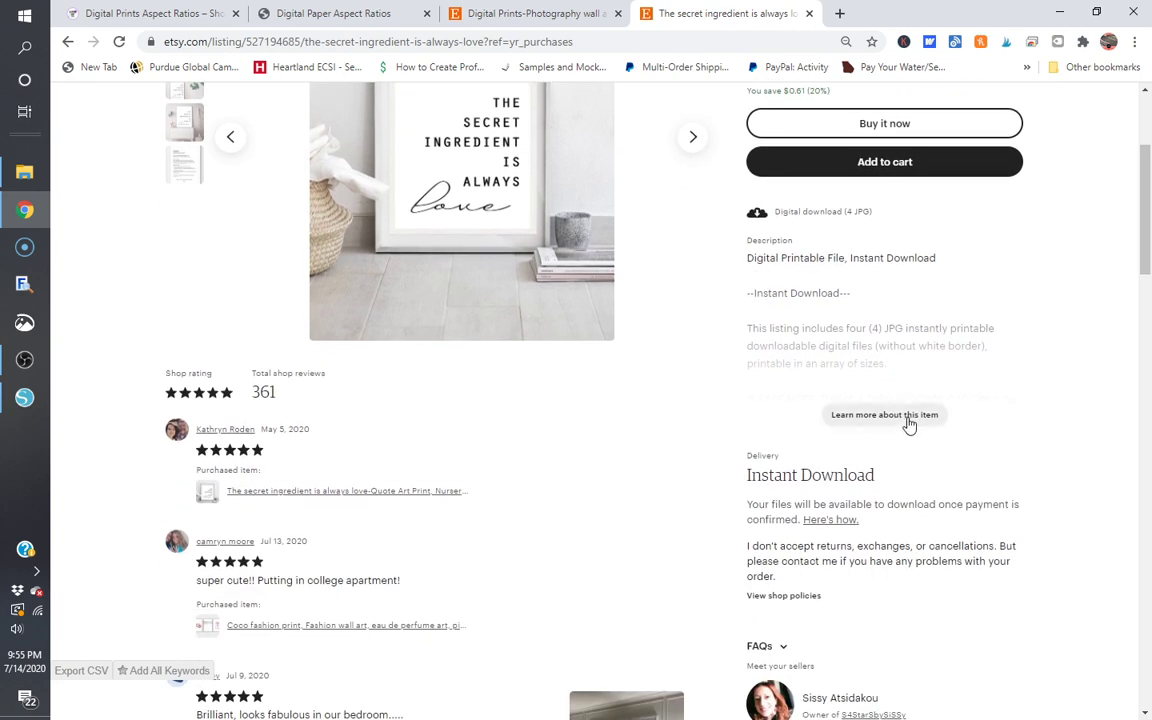
click(907, 418)
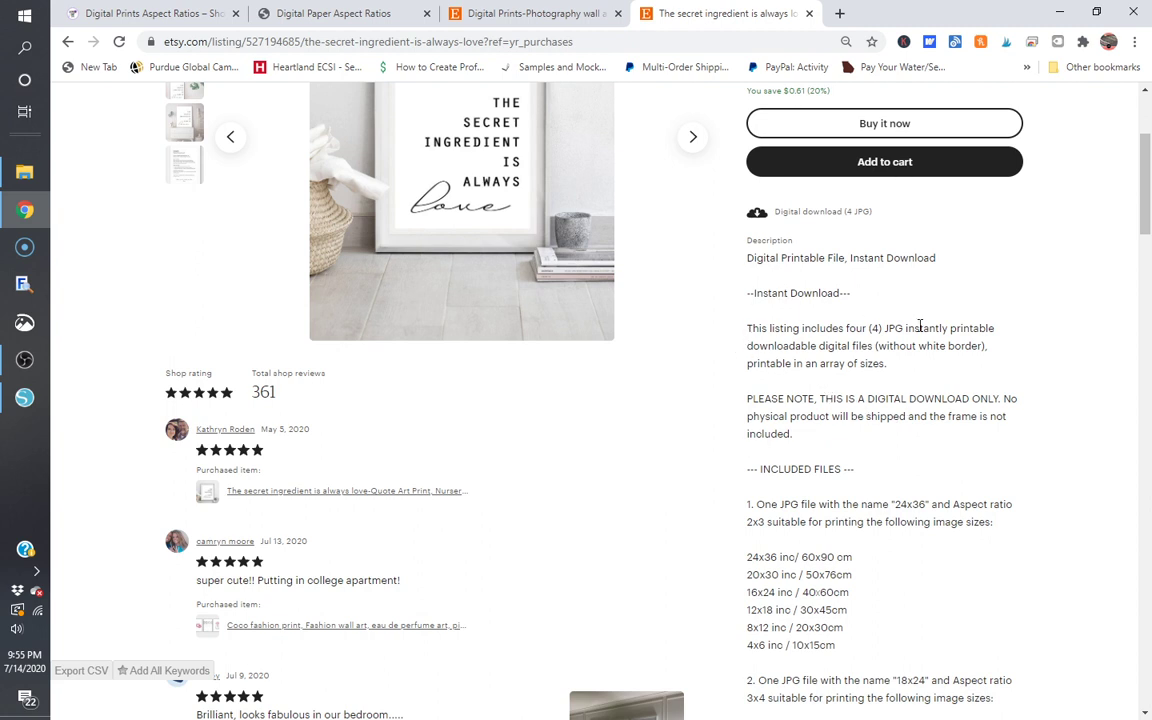
scroll(919, 327, down, 1)
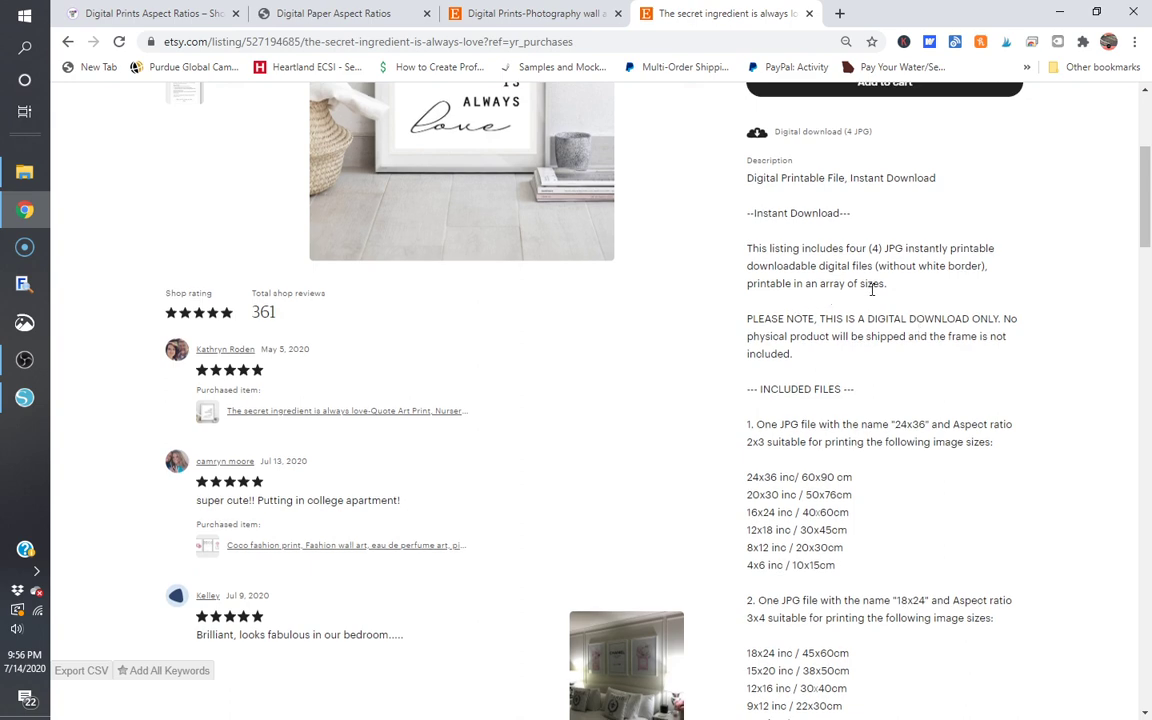
scroll(871, 289, down, 2)
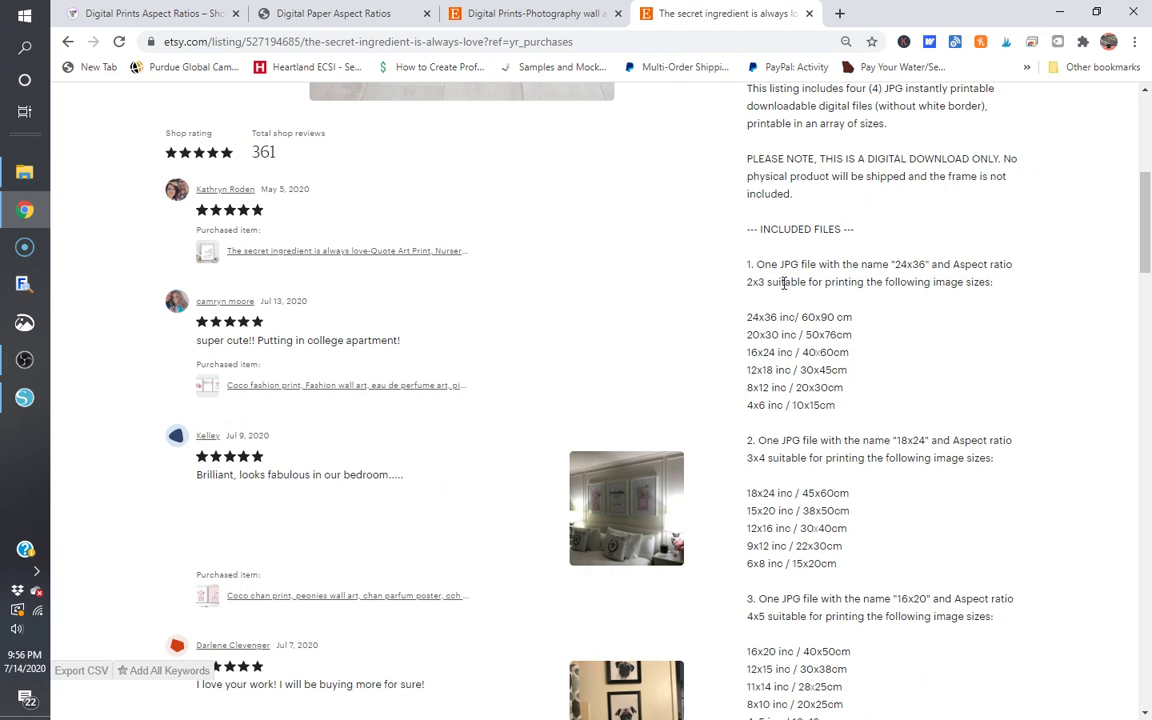
scroll(765, 400, down, 3)
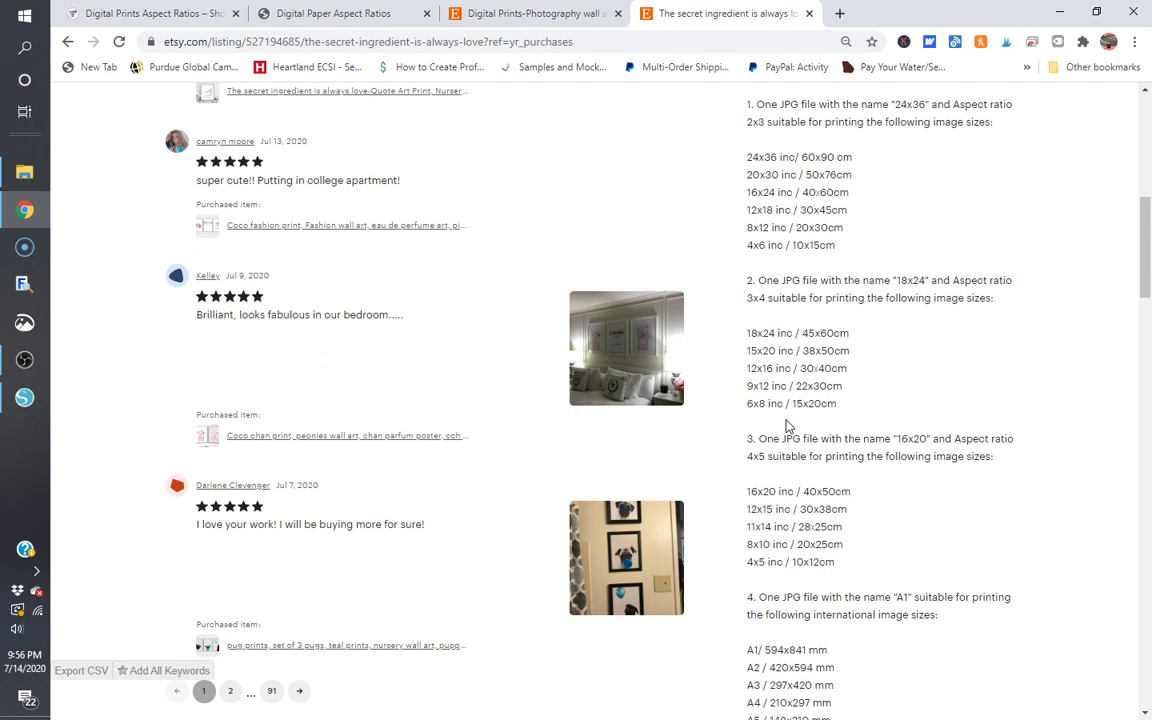
scroll(786, 425, down, 1)
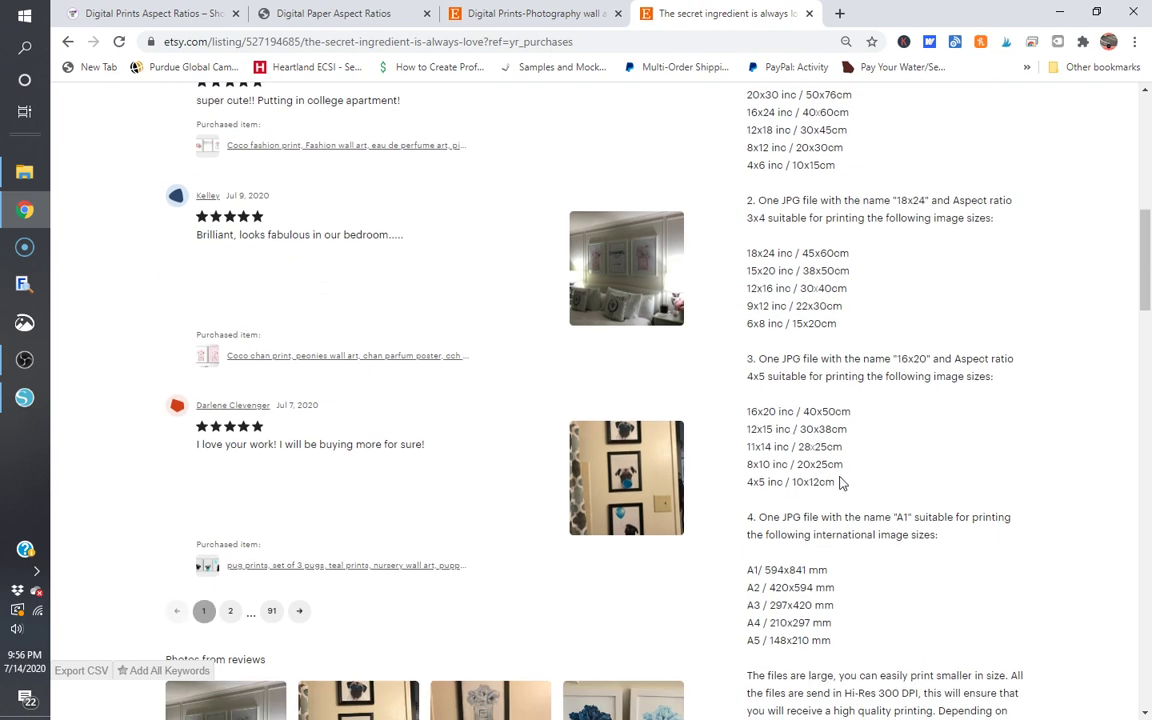
scroll(840, 483, down, 1)
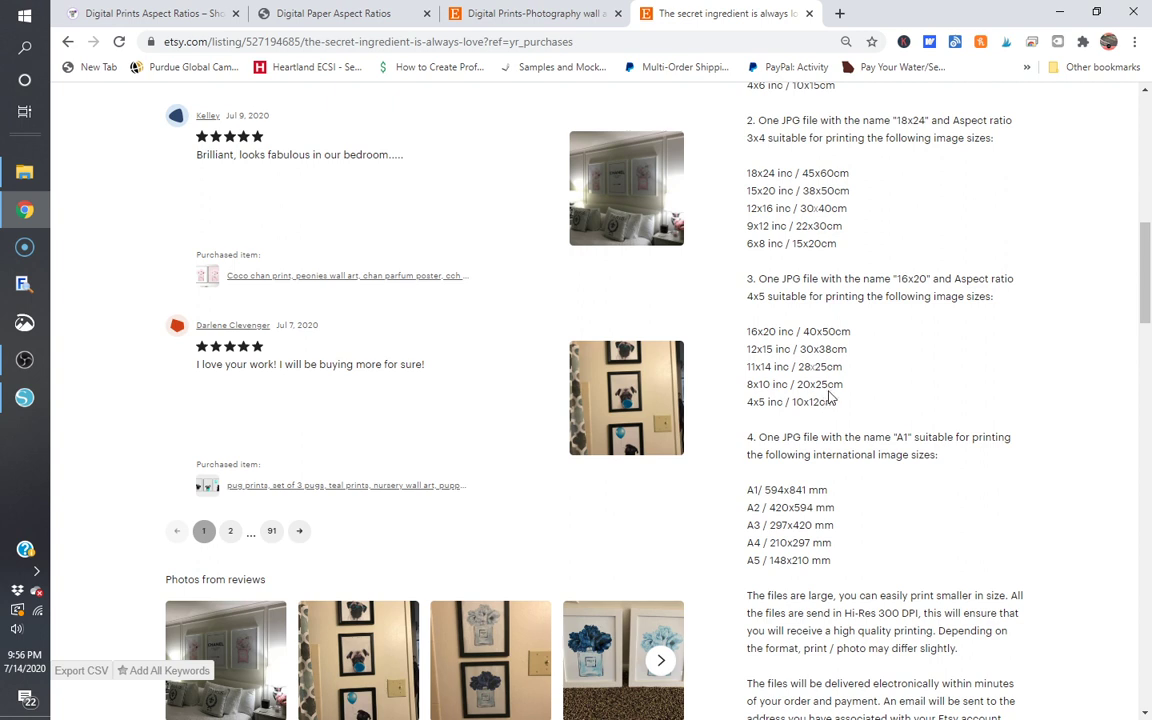
drag(762, 278, 897, 280)
click(918, 279)
scroll(928, 274, down, 1)
scroll(928, 280, down, 1)
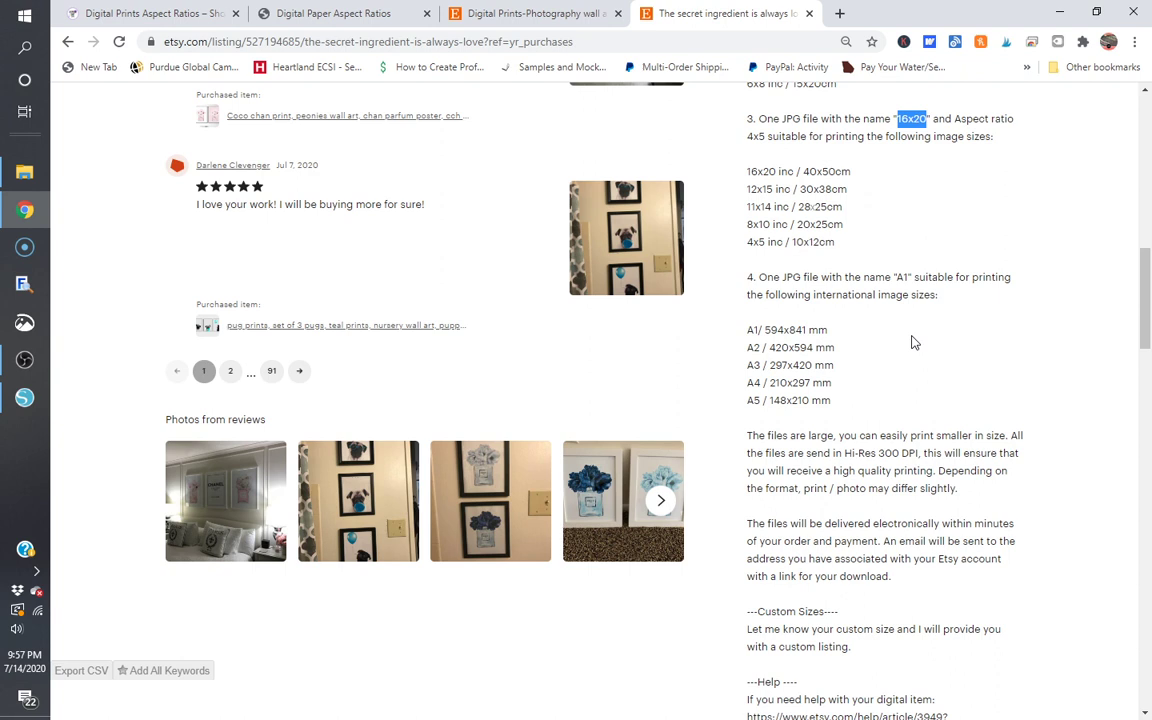
scroll(912, 343, down, 1)
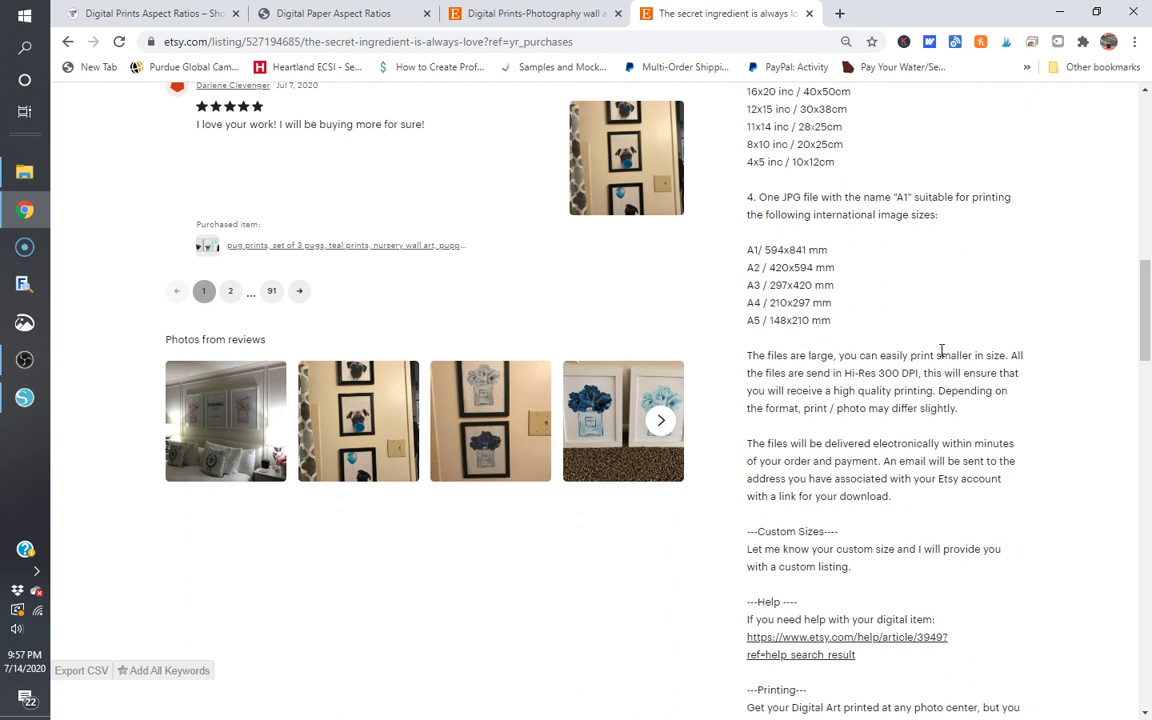
scroll(905, 342, down, 1)
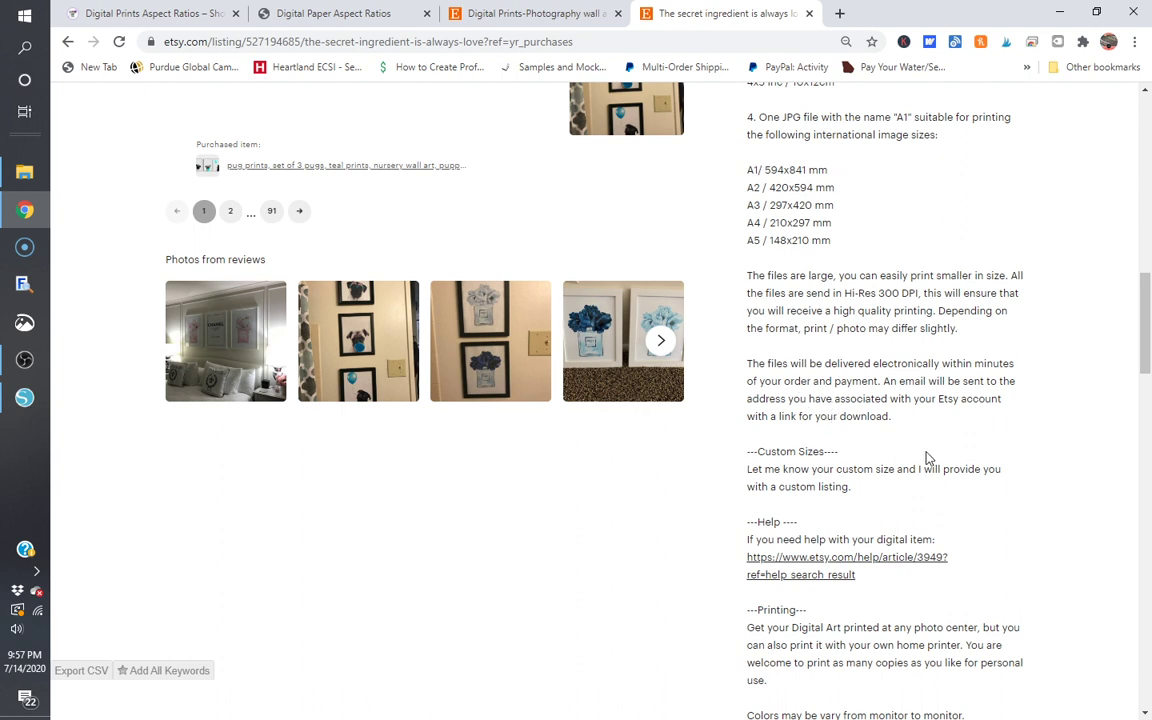
scroll(928, 458, down, 4)
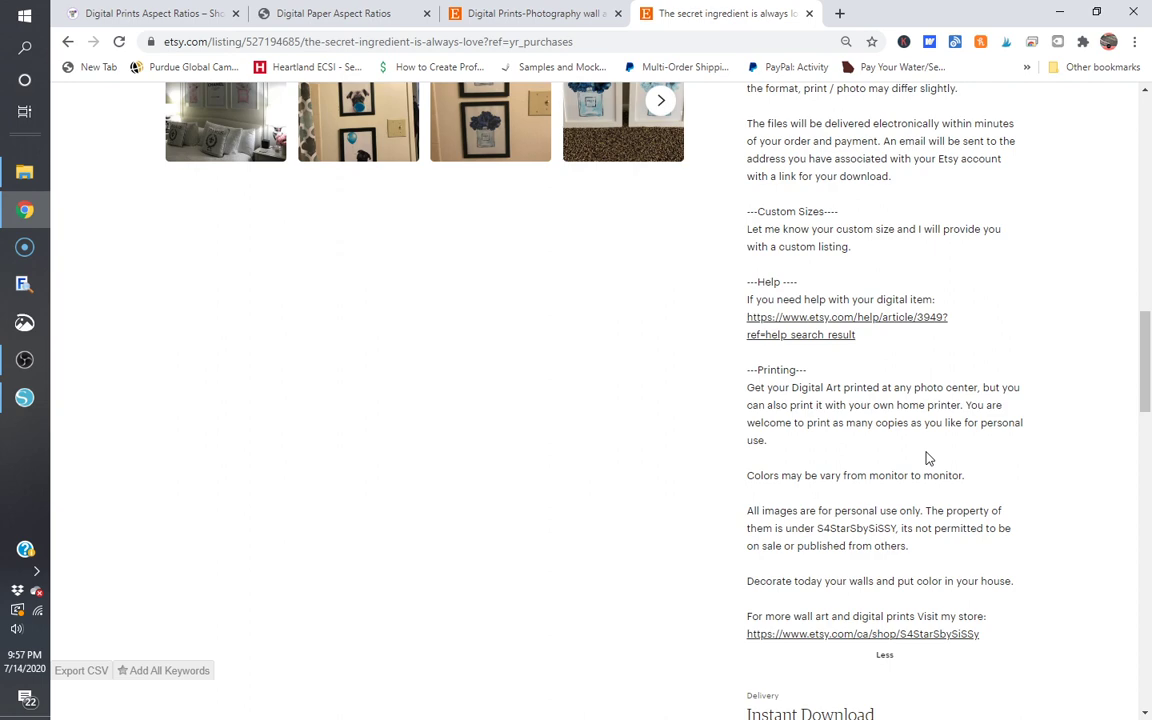
scroll(928, 458, up, 15)
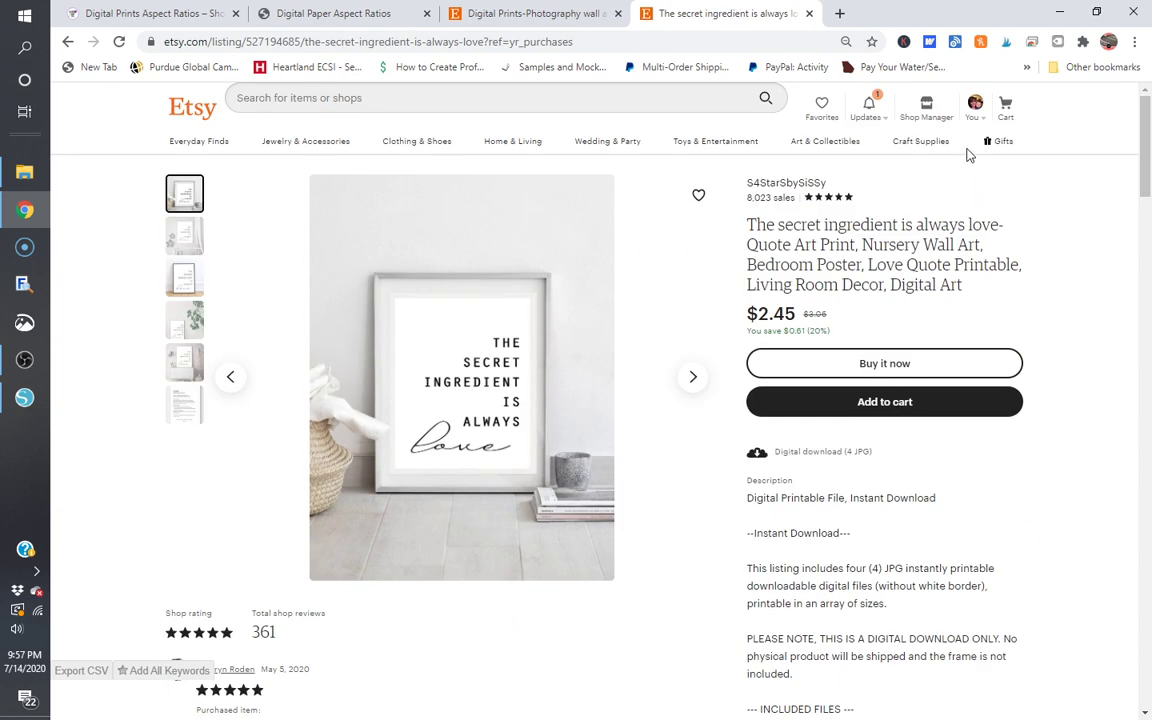
Step: Go to past purchases and open the downloads for the secret ingredient print
click(975, 115)
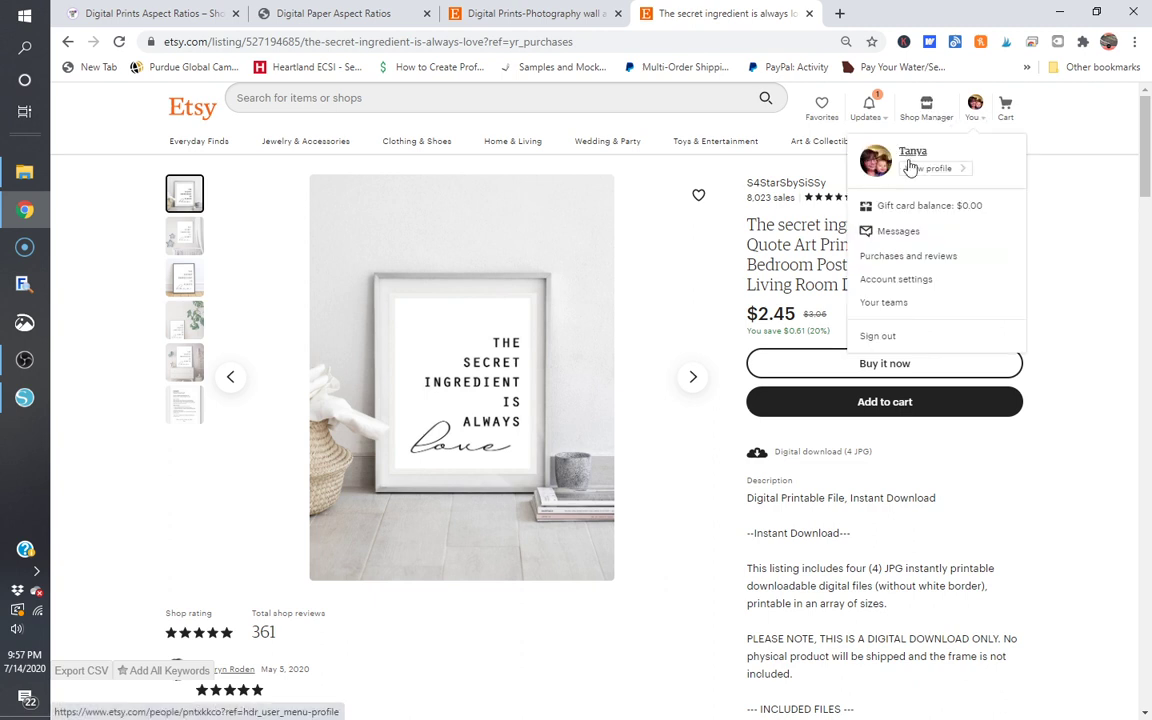
click(910, 257)
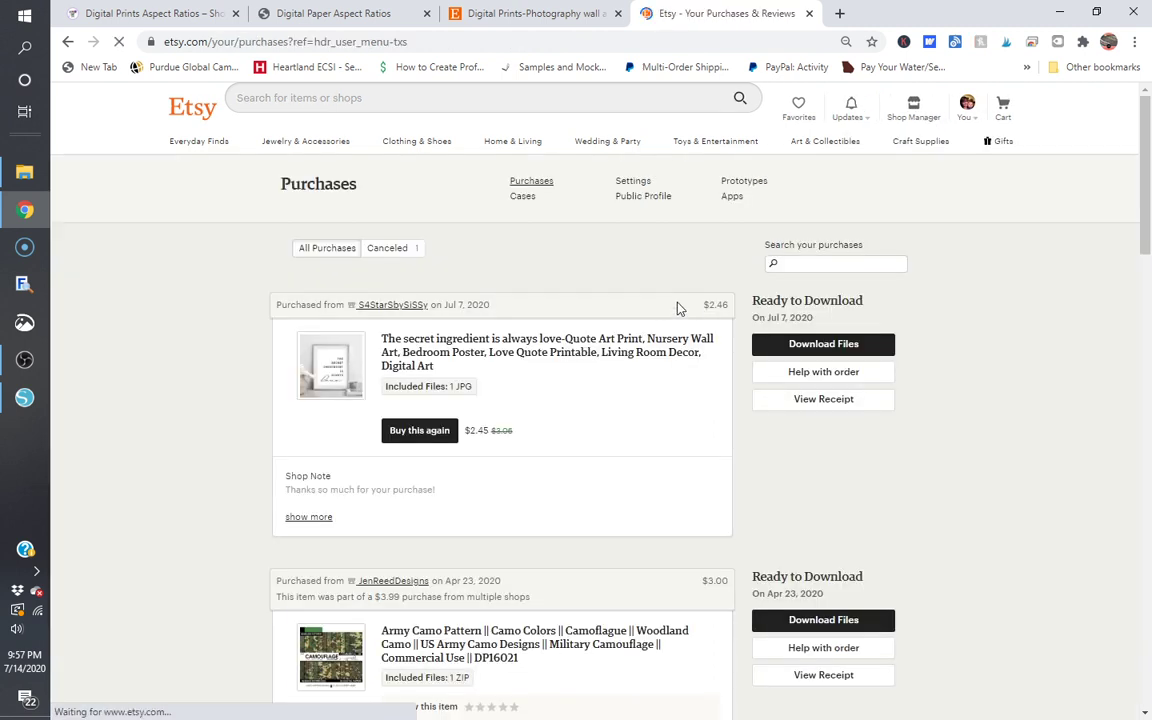
click(796, 352)
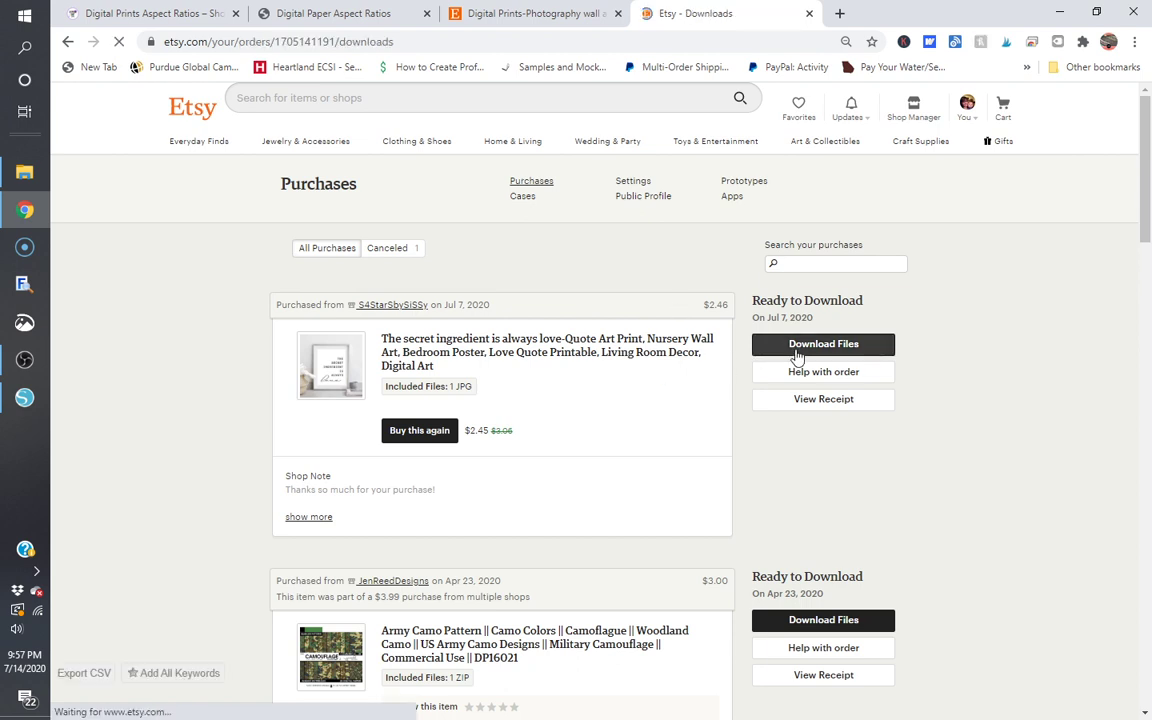
Step: Download the 24x36 version of the print and bring up its download-bar options
scroll(669, 427, down, 3)
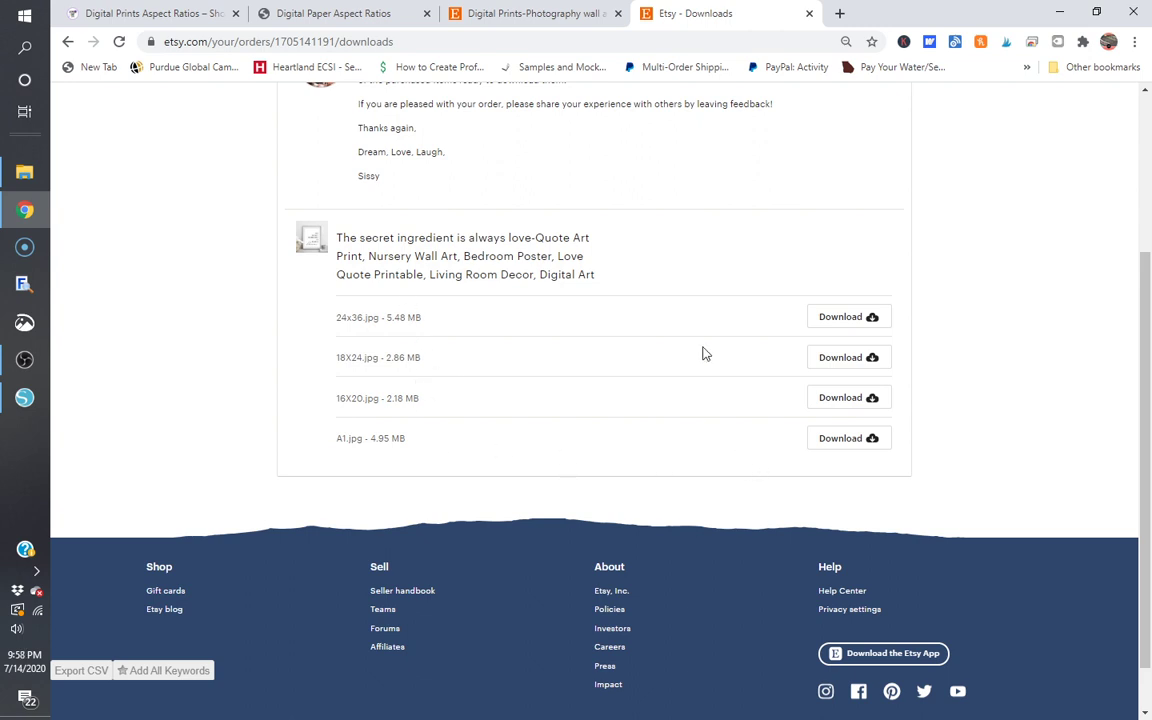
click(842, 329)
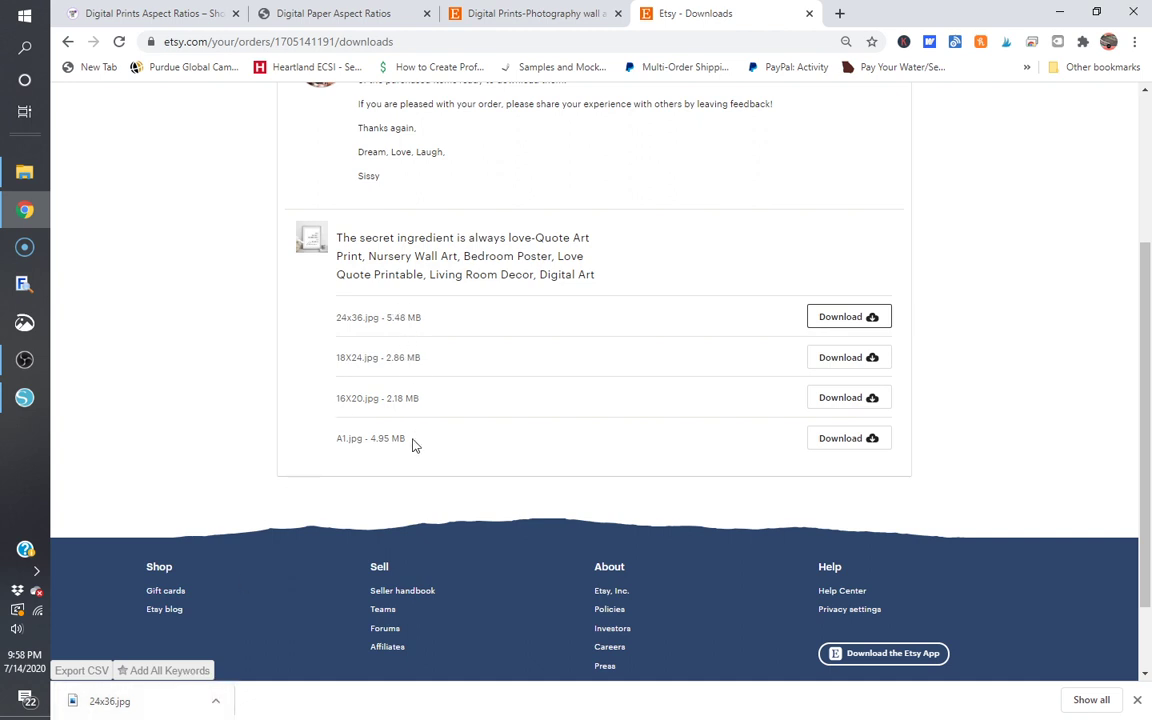
right_click(144, 700)
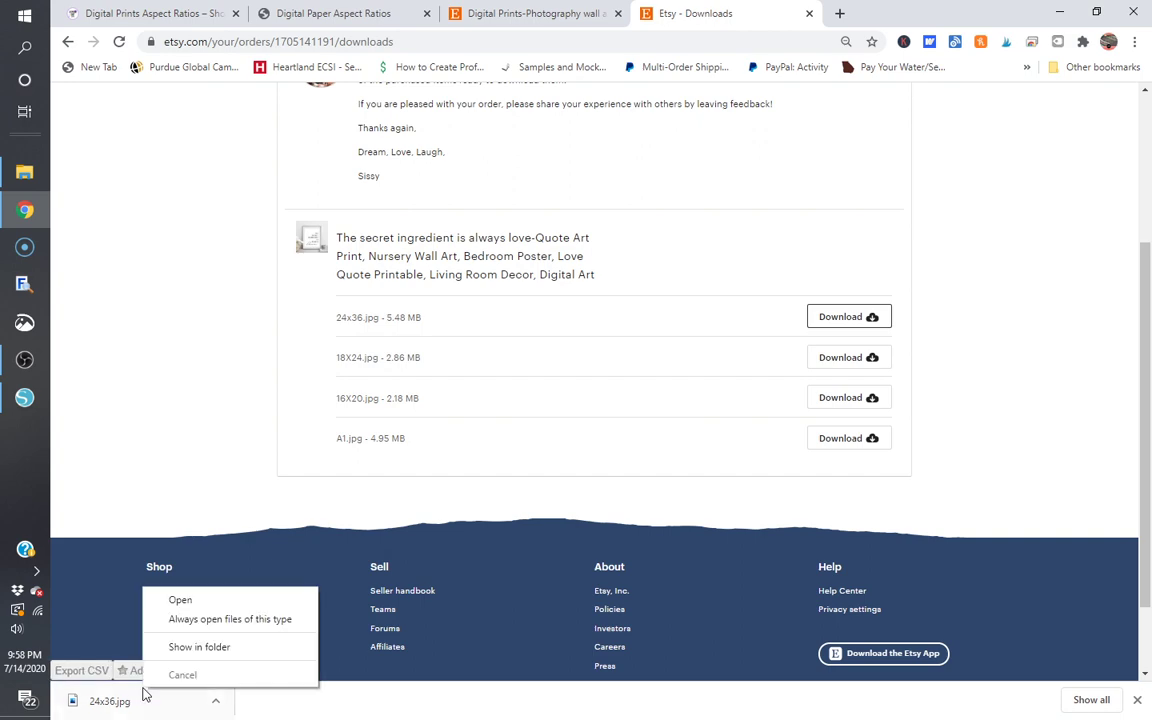
Step: Make JPGs always open, then zoom into the 24x36 poster and pan to ALWAYS and love
click(178, 619)
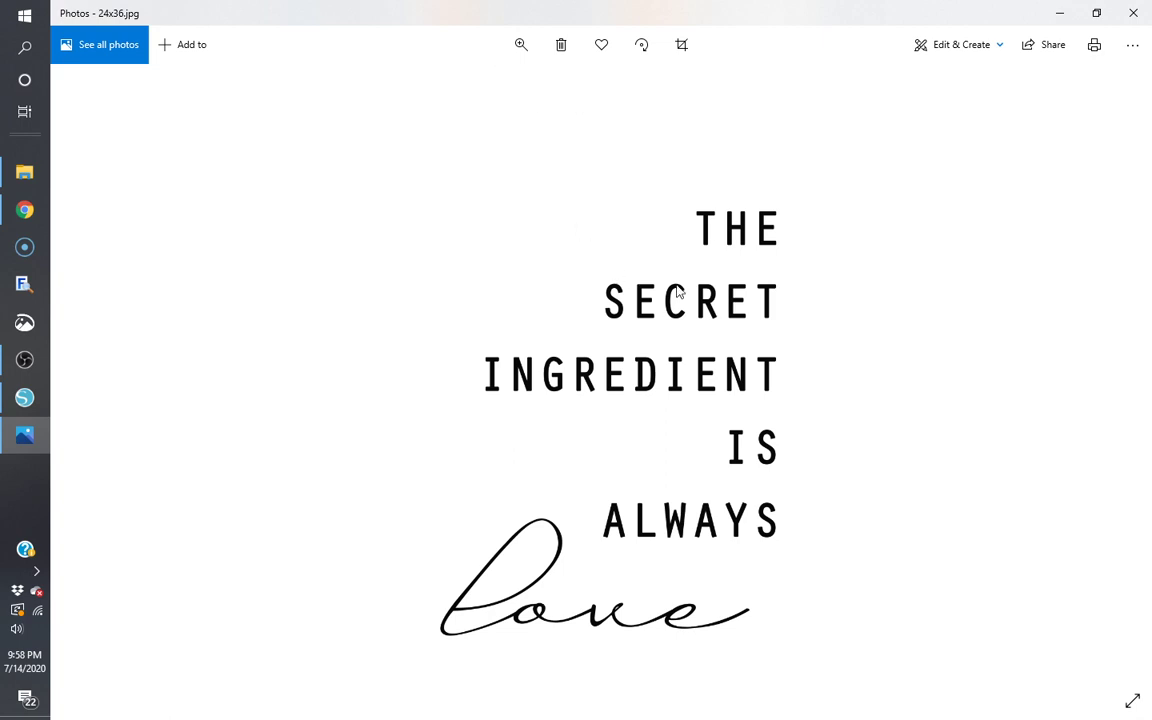
scroll(676, 290, up, 5)
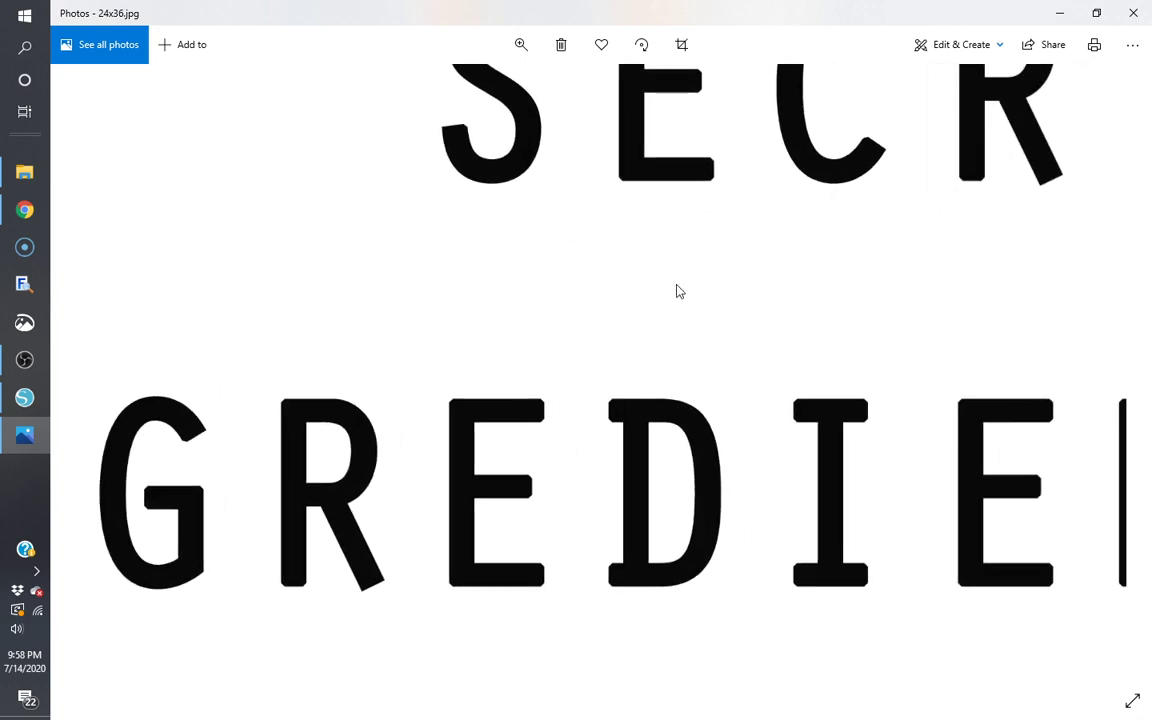
drag(699, 257, 625, 344)
scroll(630, 340, up, 2)
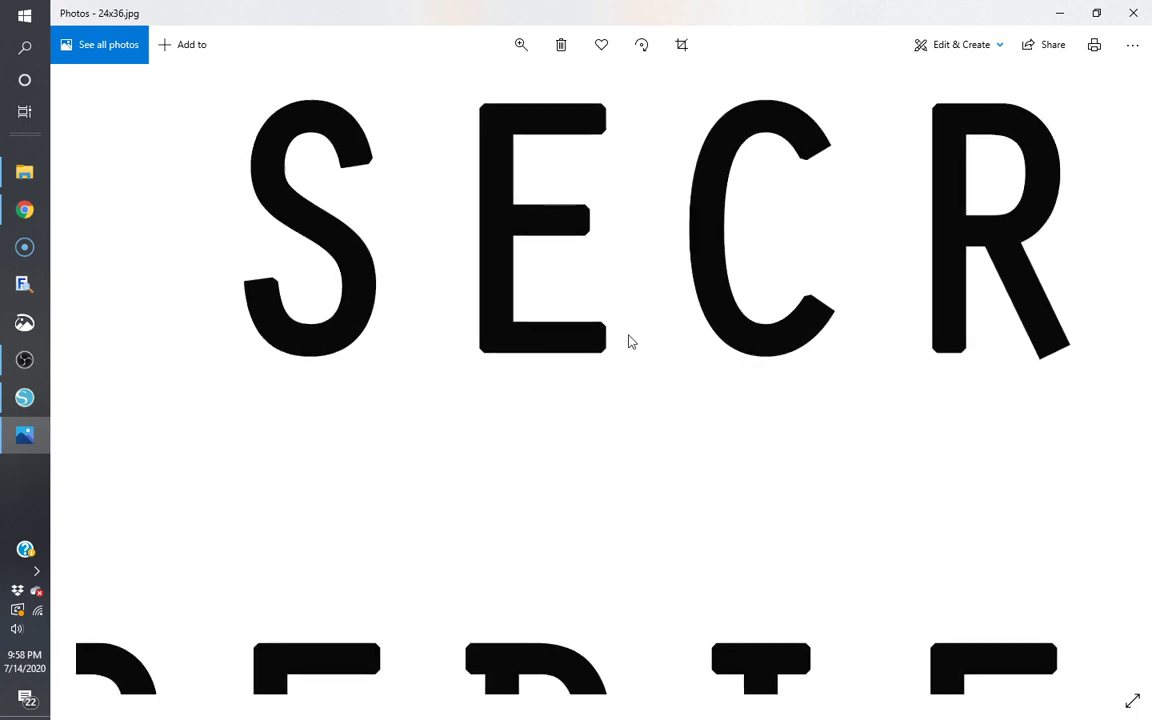
scroll(628, 342, up, 3)
scroll(628, 342, down, 2)
scroll(630, 342, down, 5)
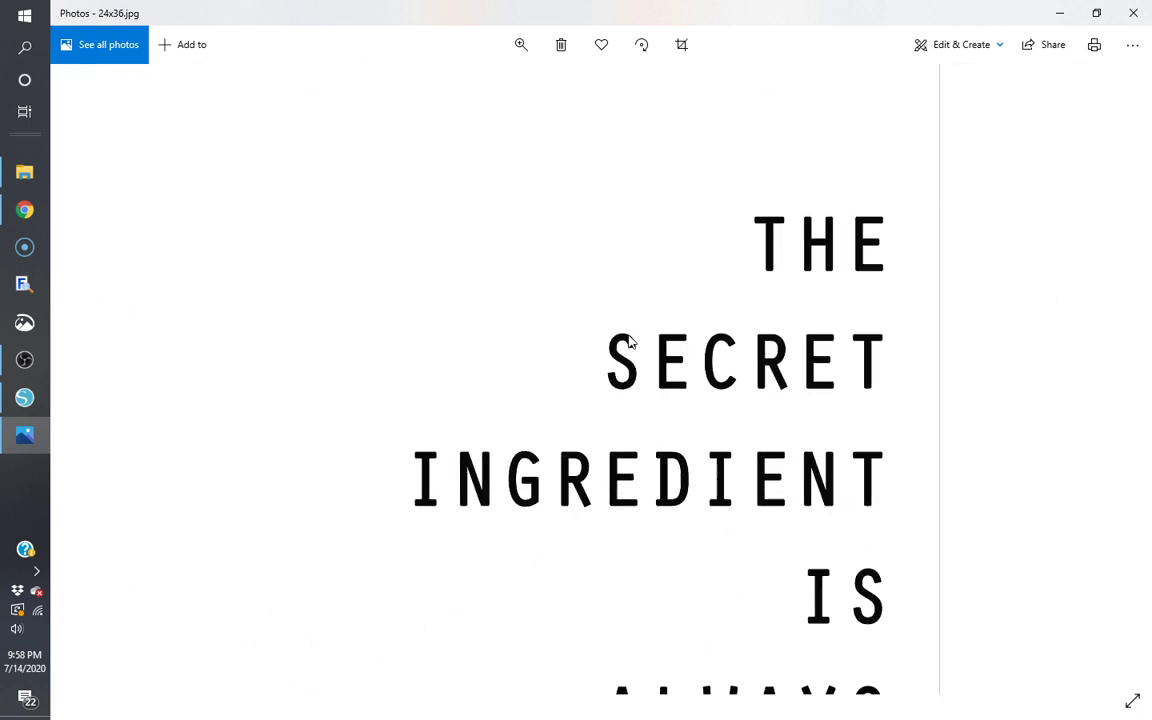
scroll(630, 342, down, 1)
drag(638, 372, 638, 266)
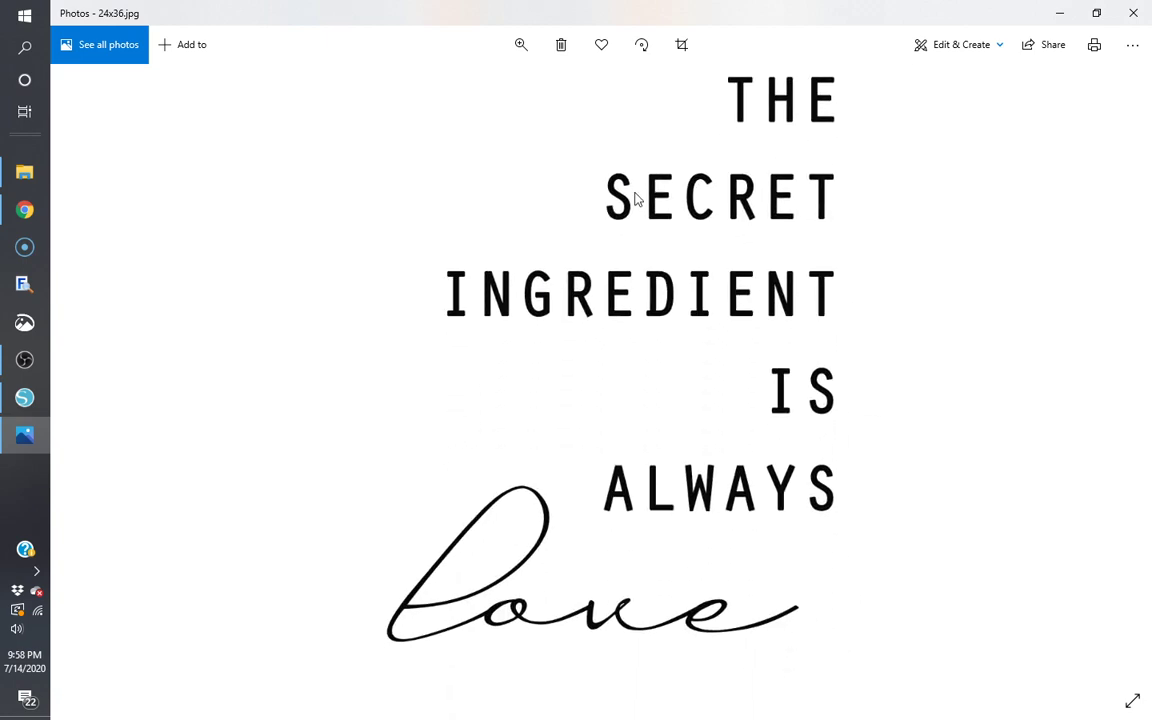
Step: Zoom further into the poster's lettering, then back out
scroll(615, 548, up, 2)
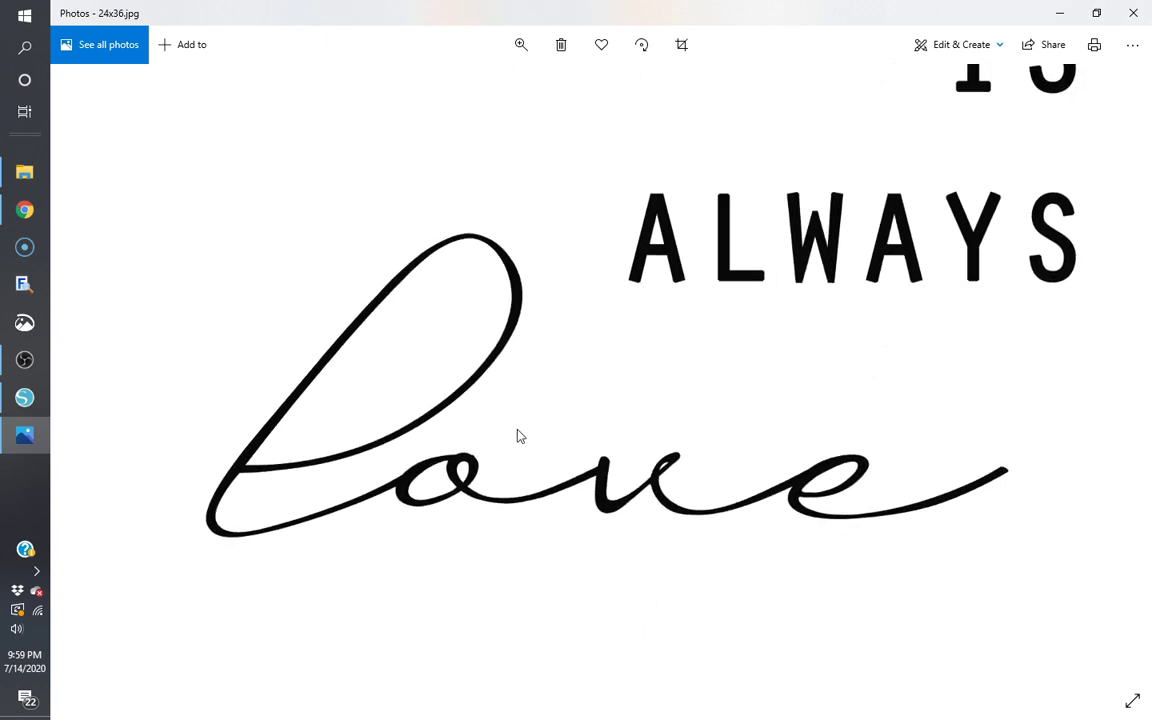
scroll(411, 468, up, 3)
scroll(395, 470, up, 2)
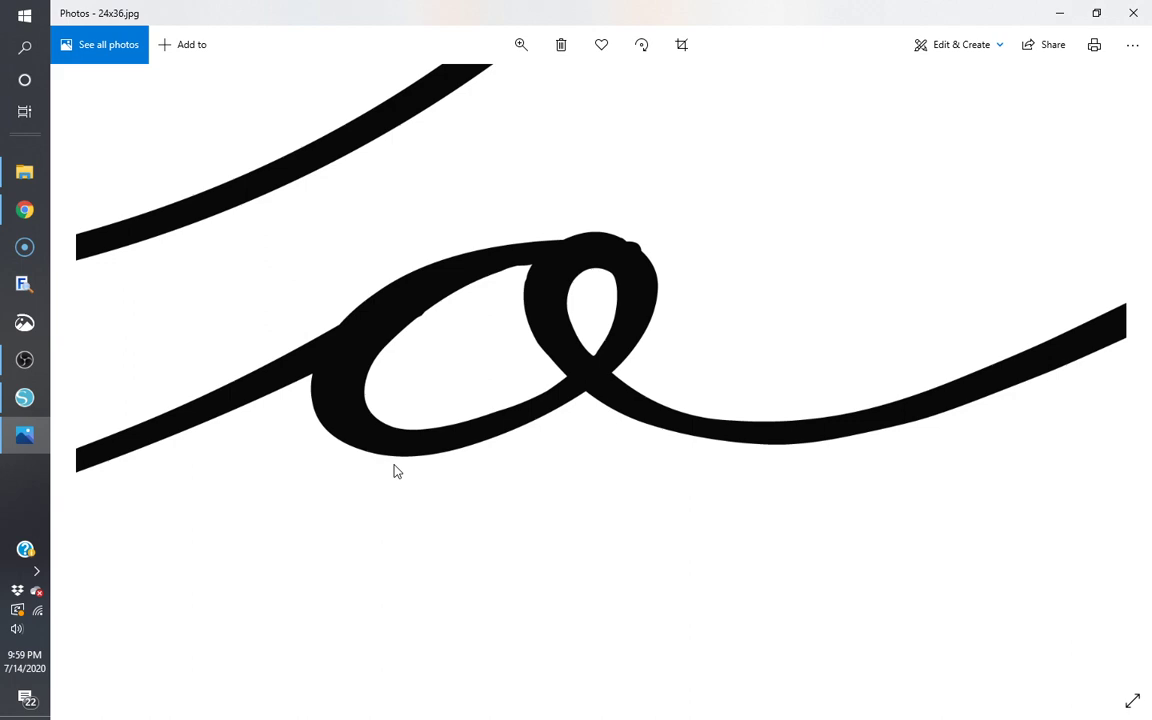
scroll(874, 415, down, 2)
scroll(874, 415, down, 5)
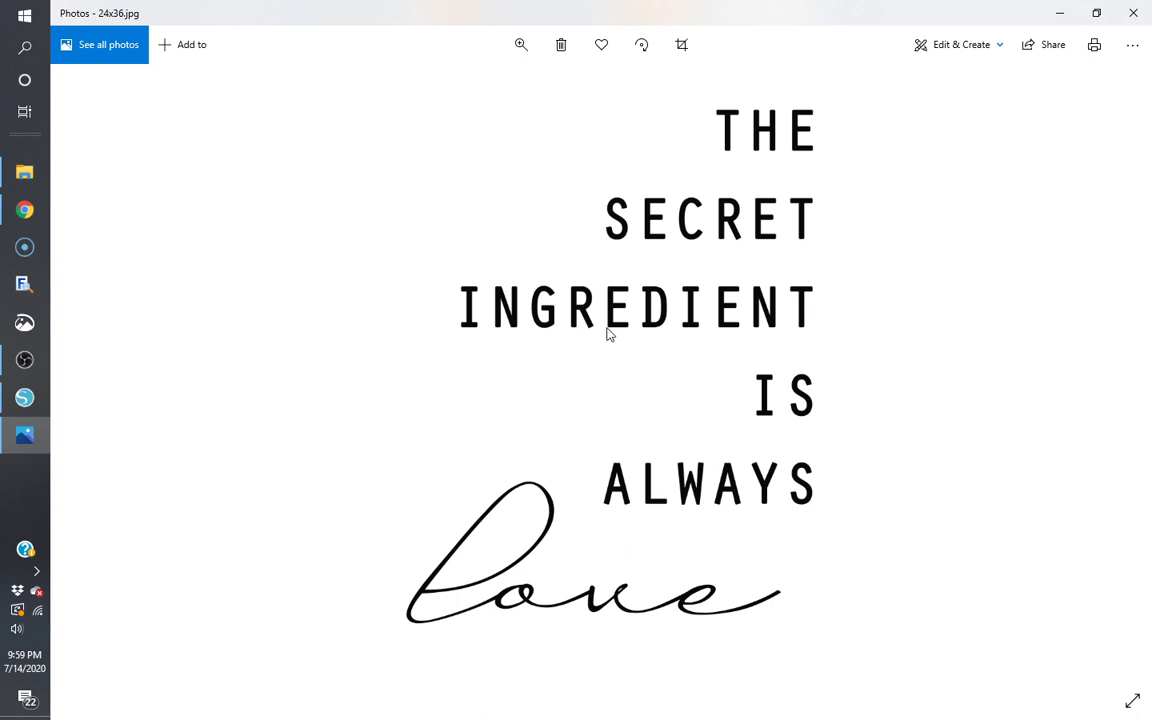
Step: View the poster at actual size, pan over to the GRE lettering, then zoom out
right_click(666, 262)
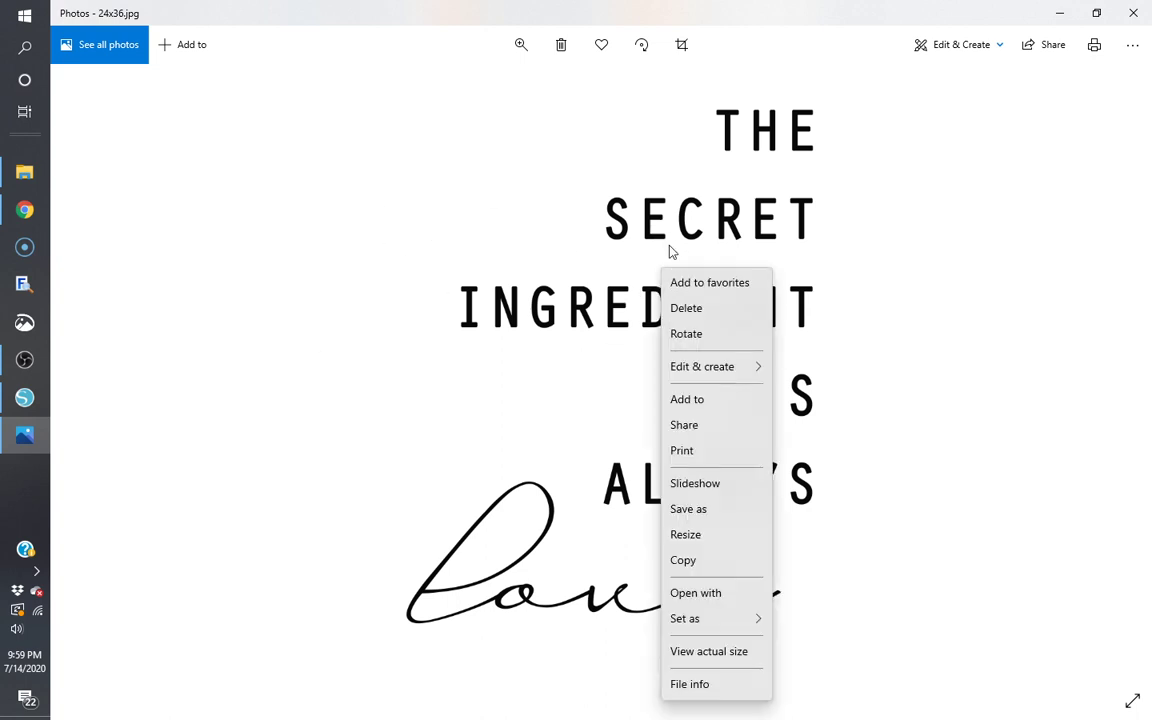
click(710, 651)
scroll(851, 229, up, 5)
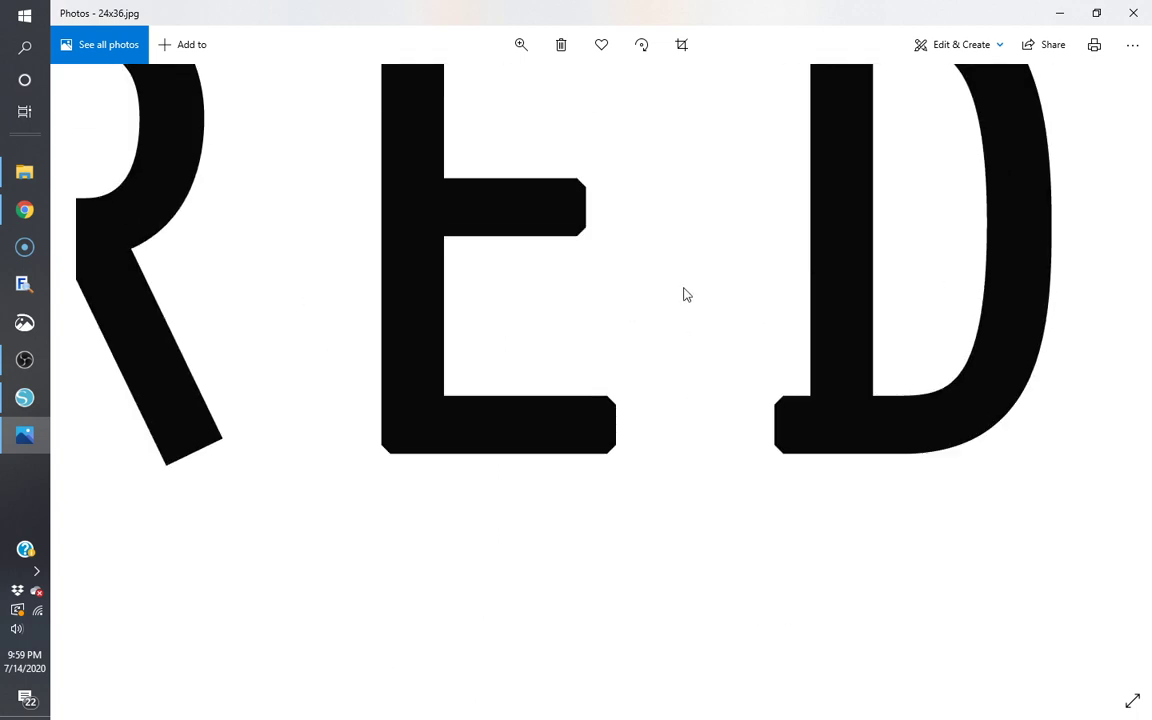
drag(688, 428, 1031, 290)
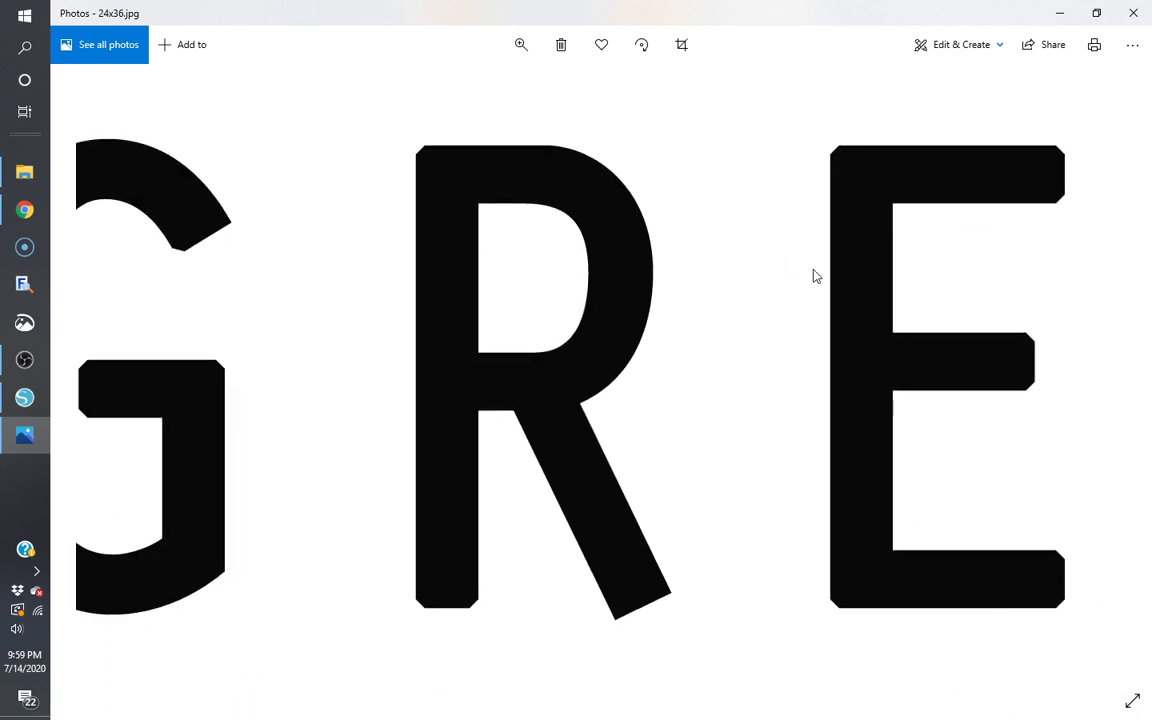
scroll(815, 276, down, 6)
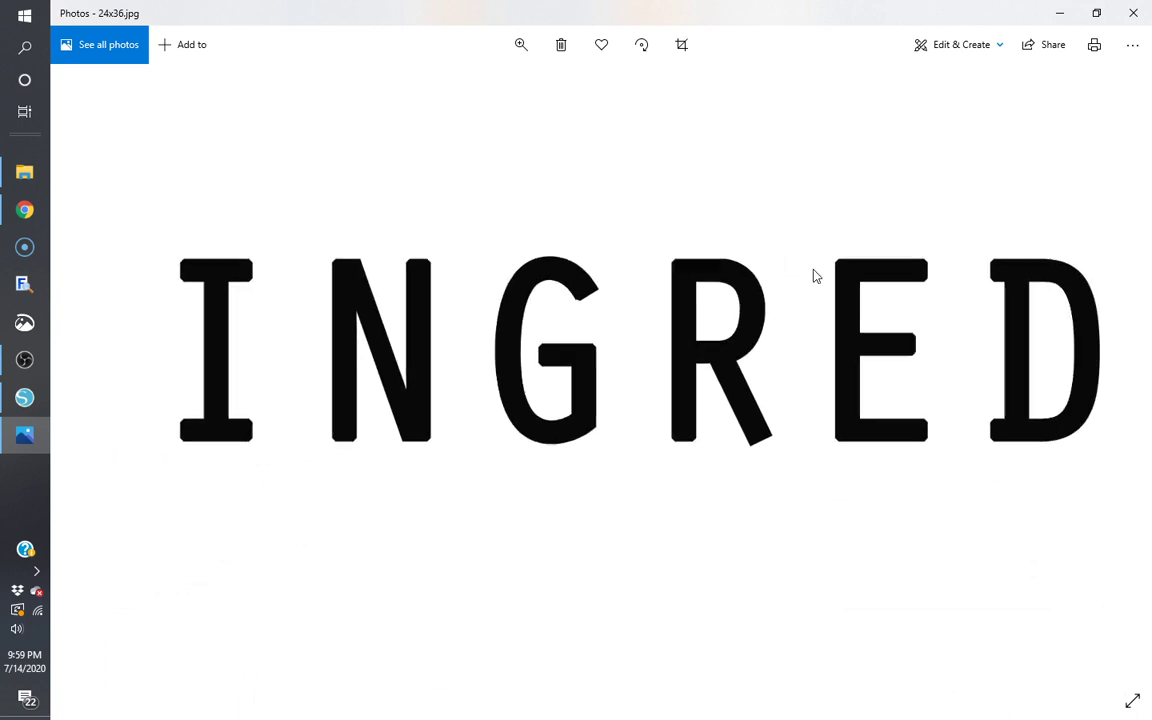
scroll(815, 276, down, 2)
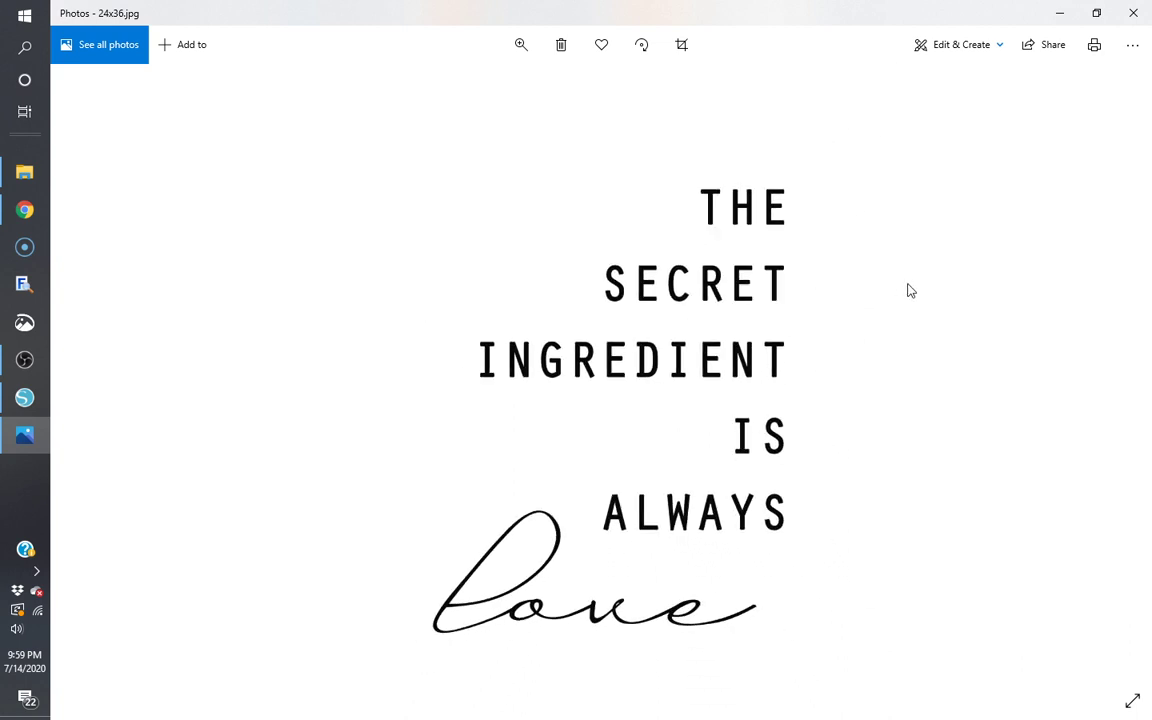
Step: Close Photos and move via the seller's shop tab to the Digital Paper Aspect Ratios chart
click(1147, 12)
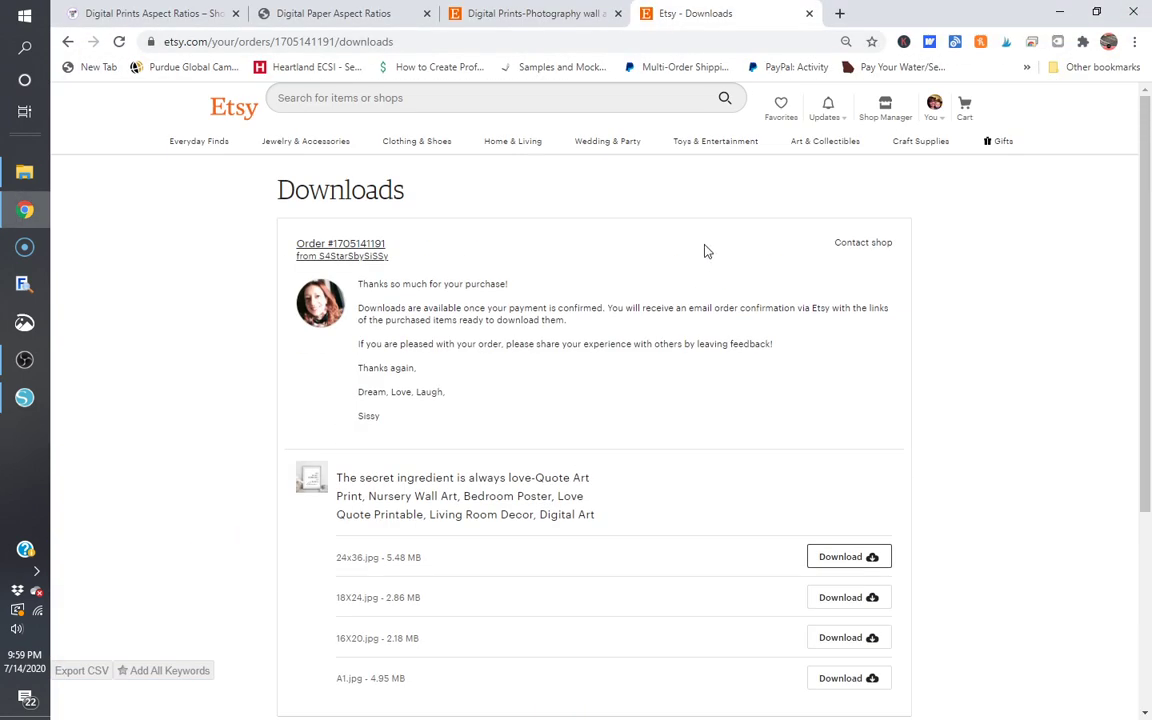
click(520, 16)
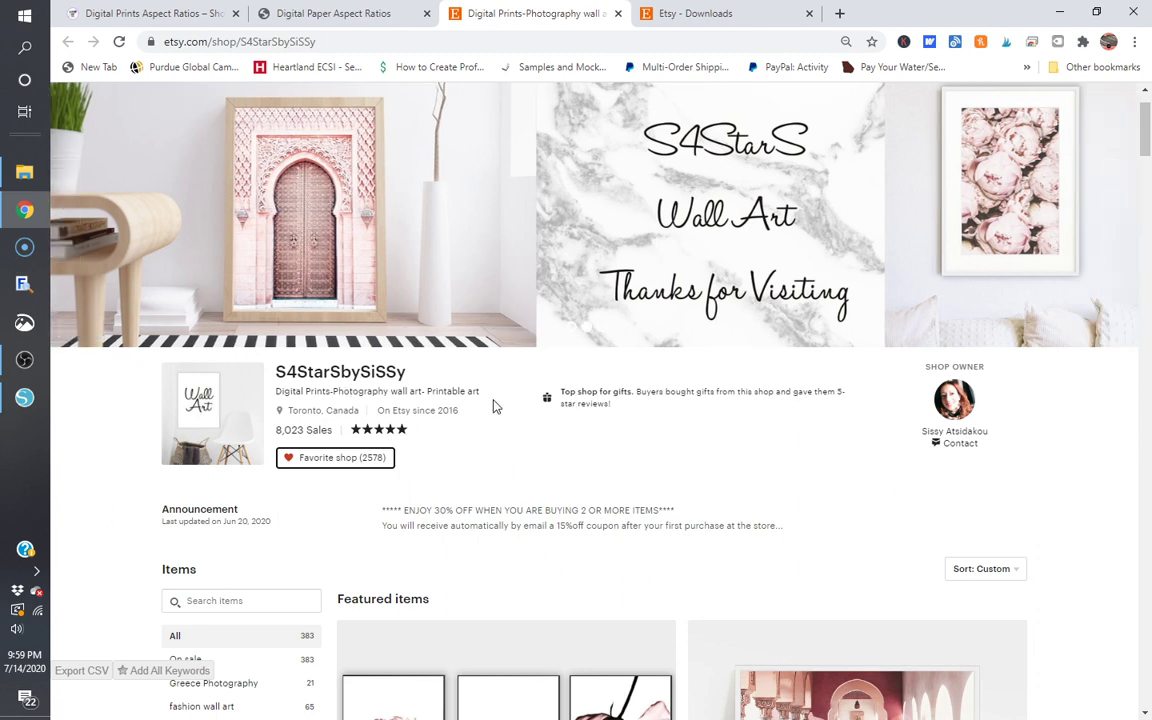
click(330, 13)
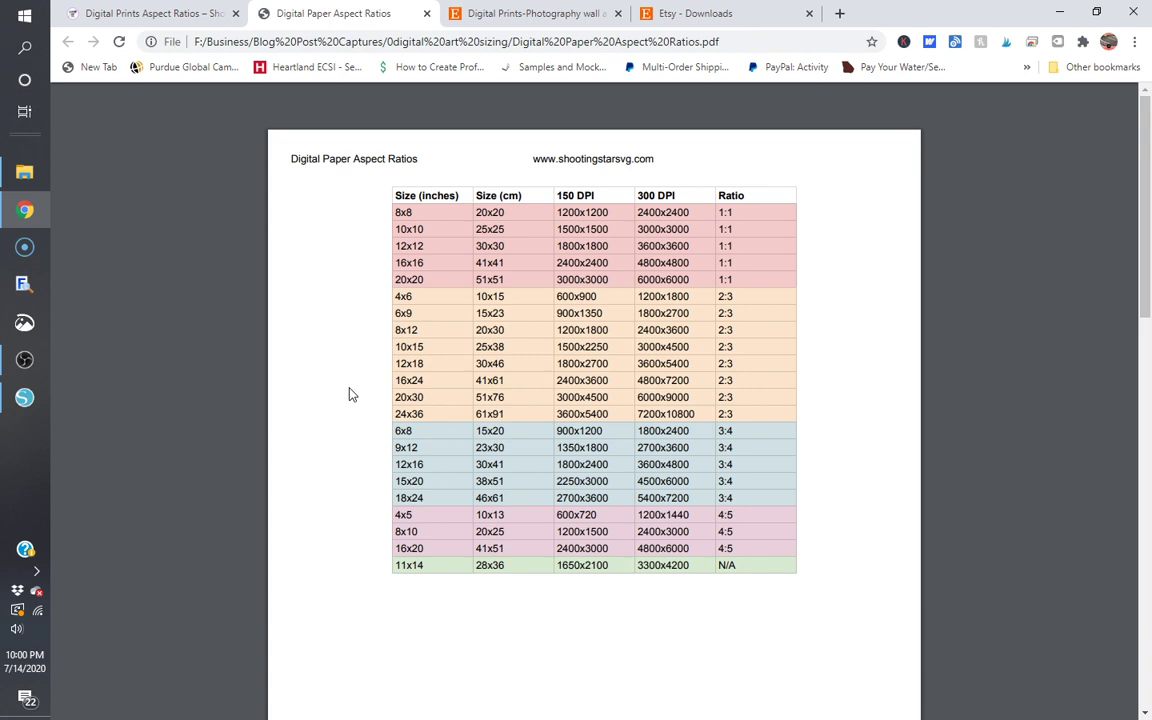
Step: Return to the Etsy purchases list and open the purchased print's listing page
click(530, 13)
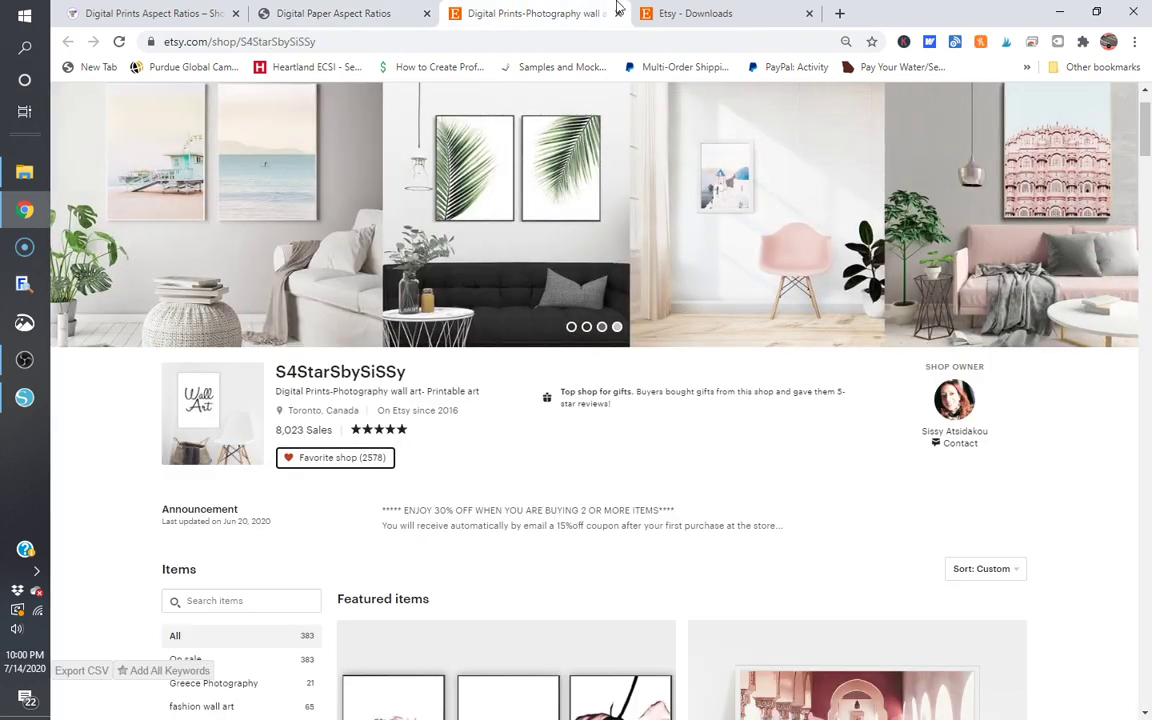
click(716, 10)
click(68, 42)
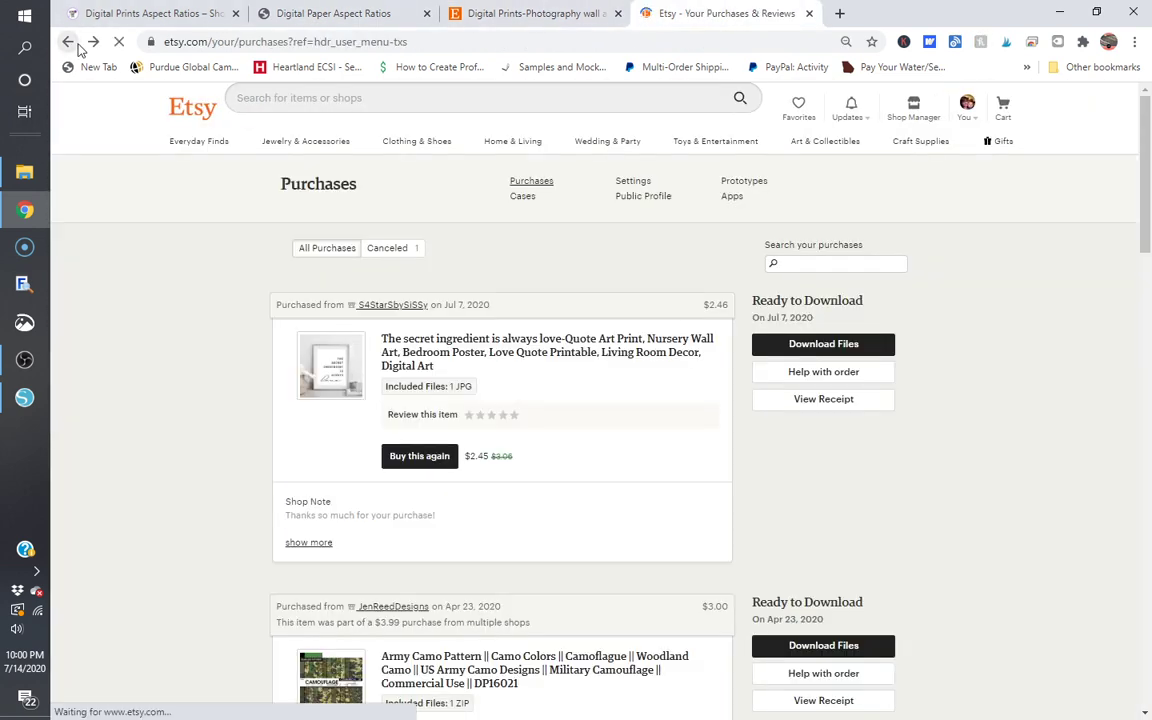
click(69, 43)
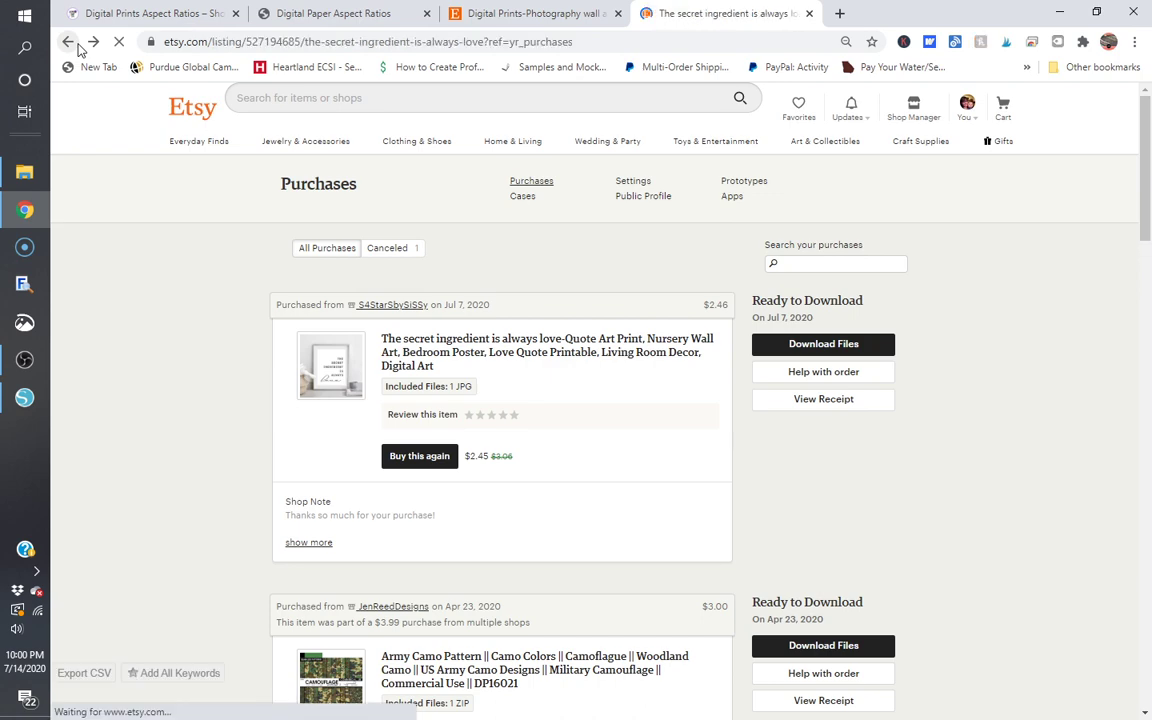
Step: Expand the listing's full description and scroll through its included sizes
scroll(700, 480, down, 3)
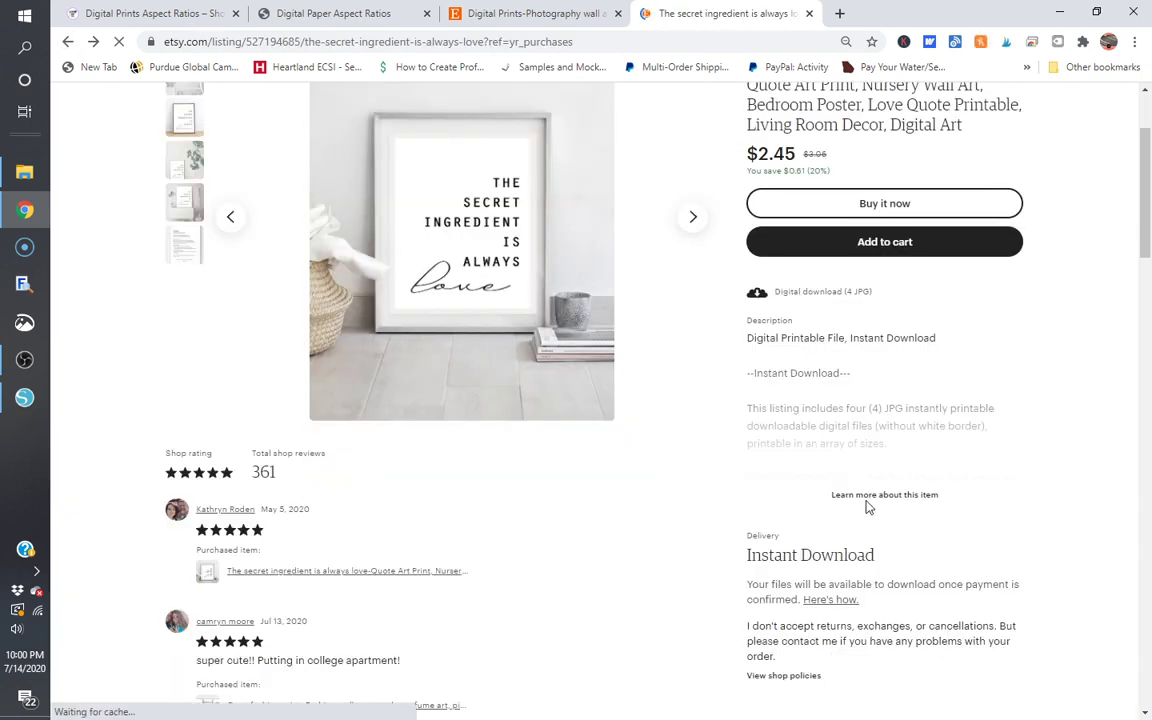
click(868, 496)
scroll(870, 505, down, 2)
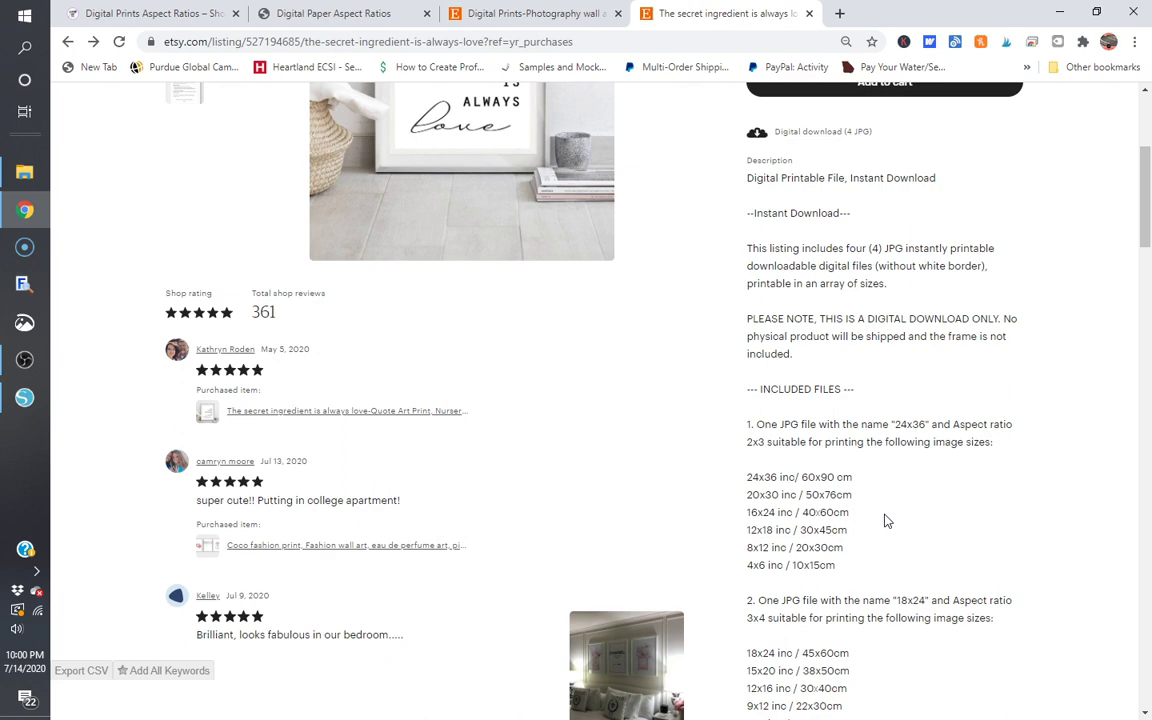
scroll(884, 520, down, 1)
scroll(884, 520, down, 3)
scroll(884, 520, down, 3)
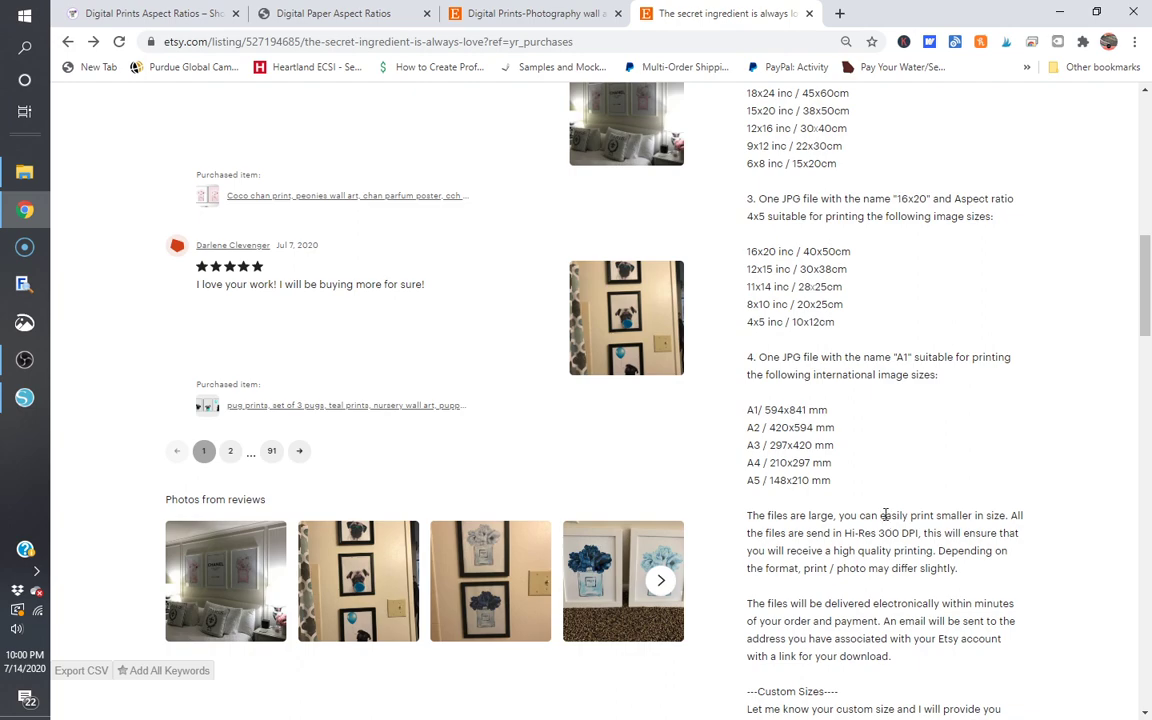
scroll(884, 520, down, 2)
scroll(884, 520, up, 10)
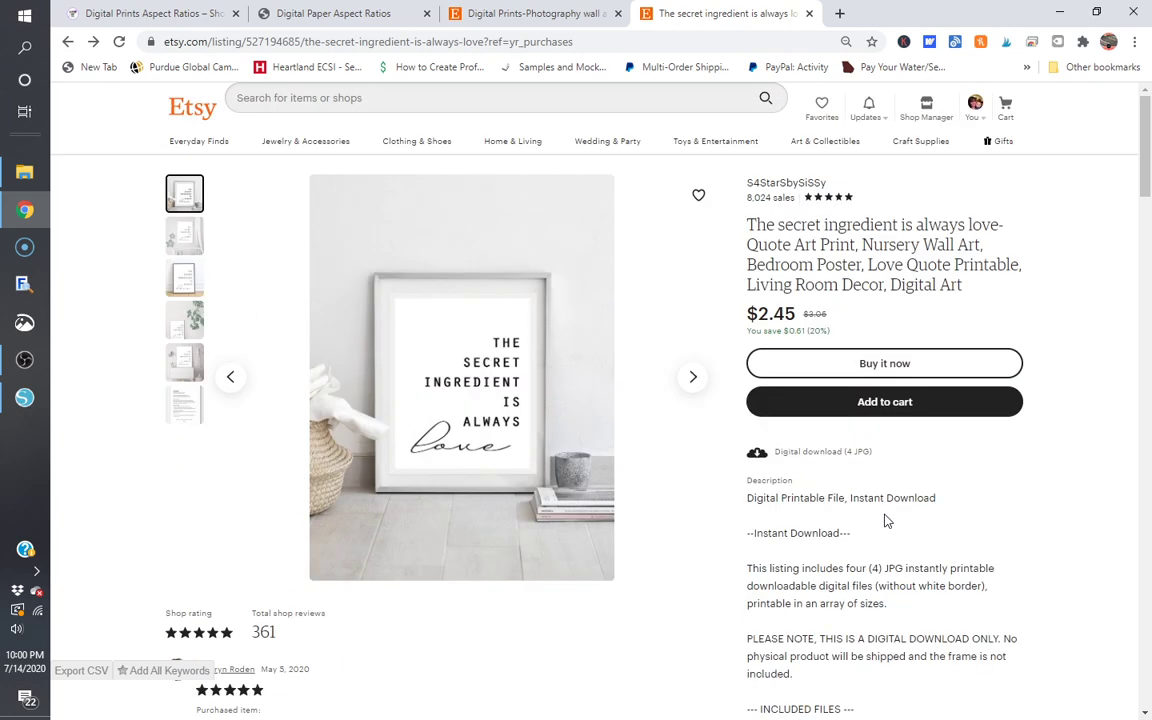
Step: Return to the Digital Paper Aspect Ratios PDF chart showing sizes 8x8 through 11x14 at 150 and 300 DPI
click(322, 12)
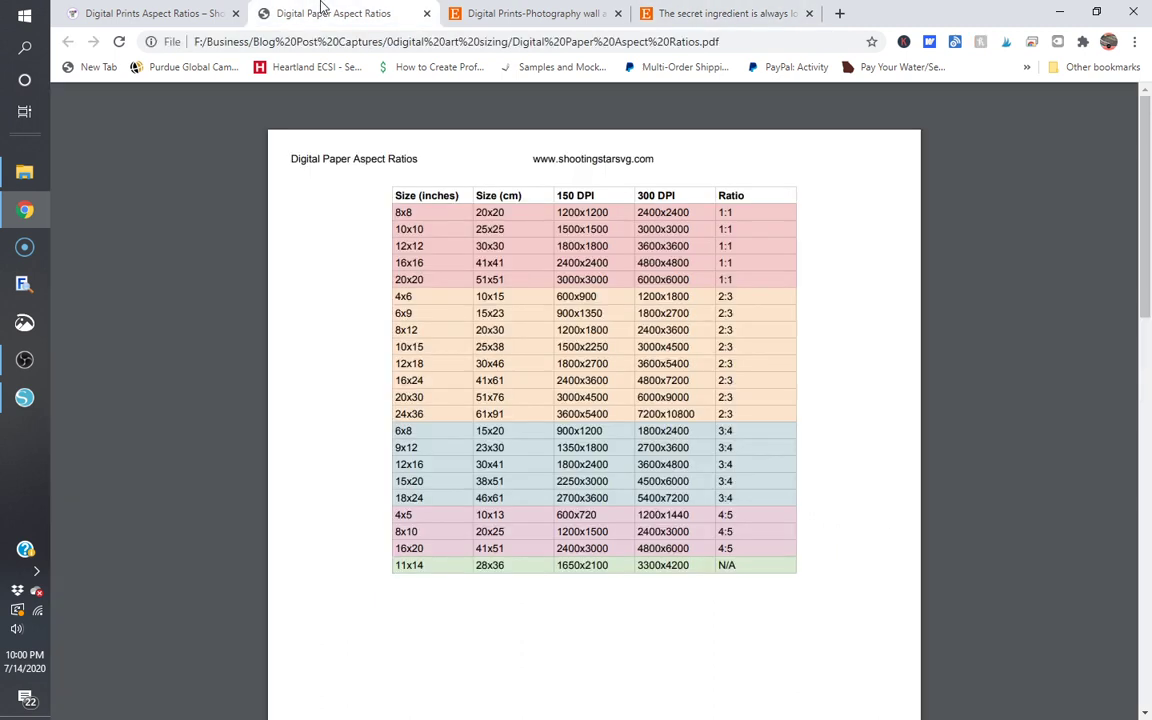